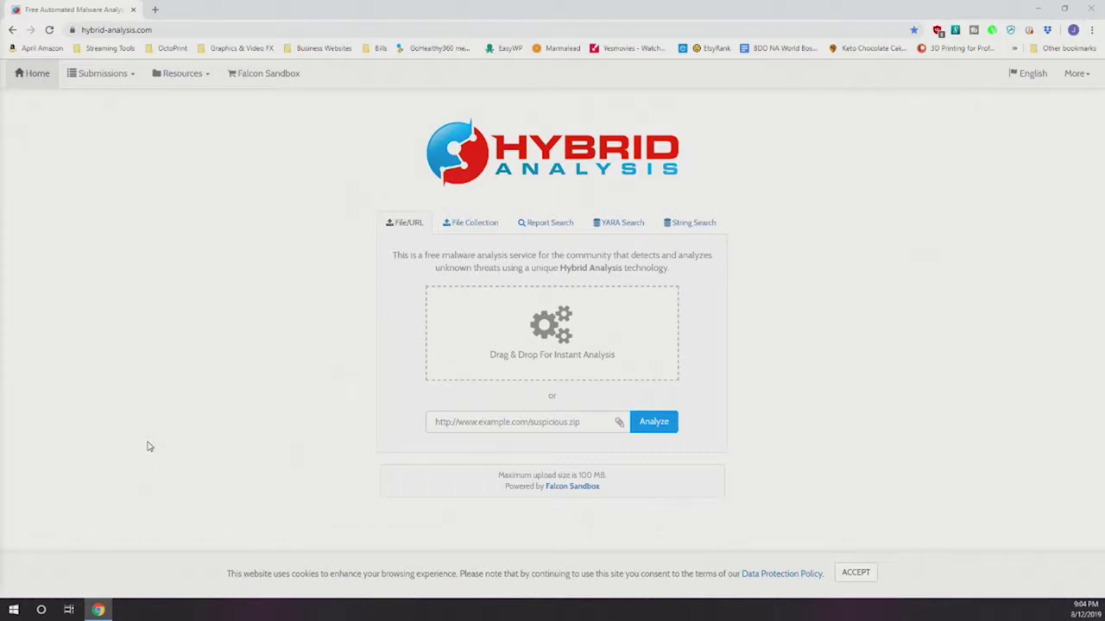
# Switch from the browser to Steam and bring up the friends list window.
pyautogui.click(1037, 8)
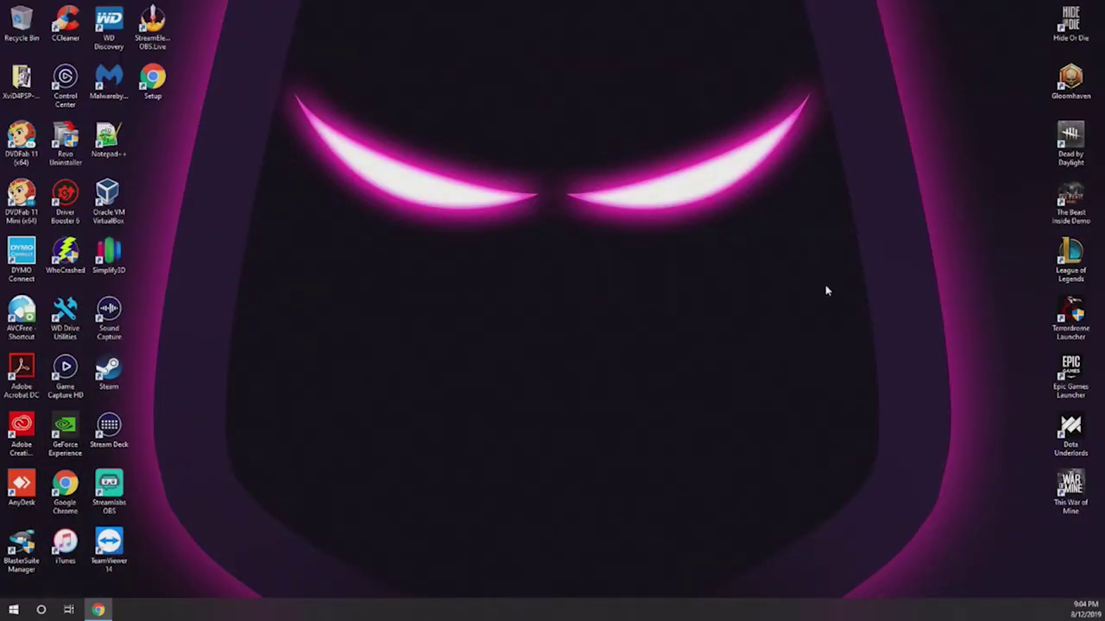
pyautogui.doubleClick(108, 371)
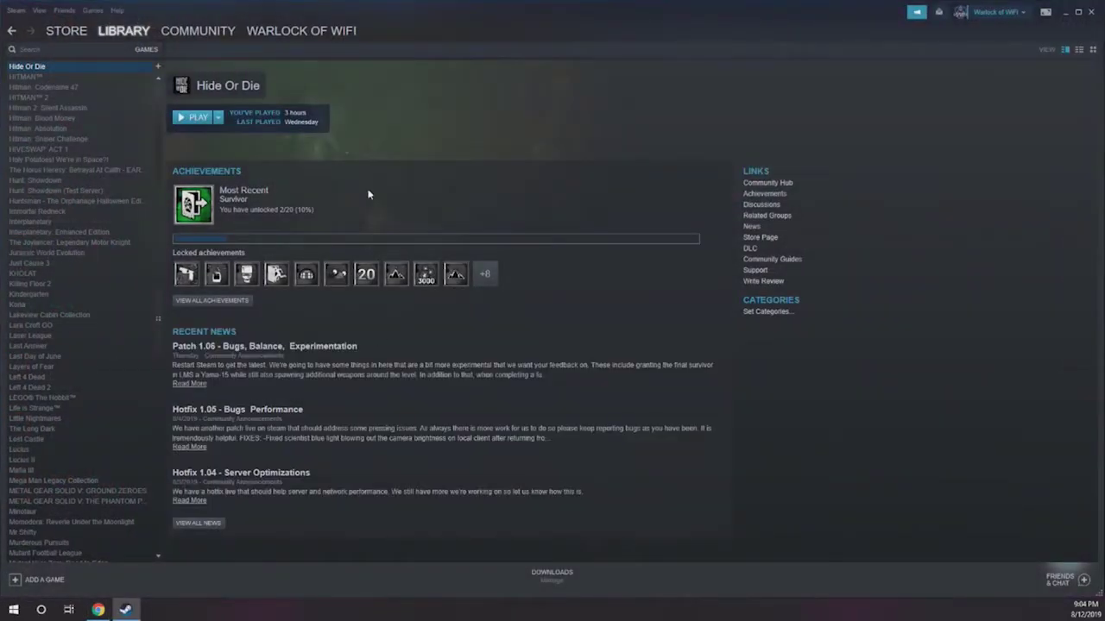
pyautogui.click(939, 17)
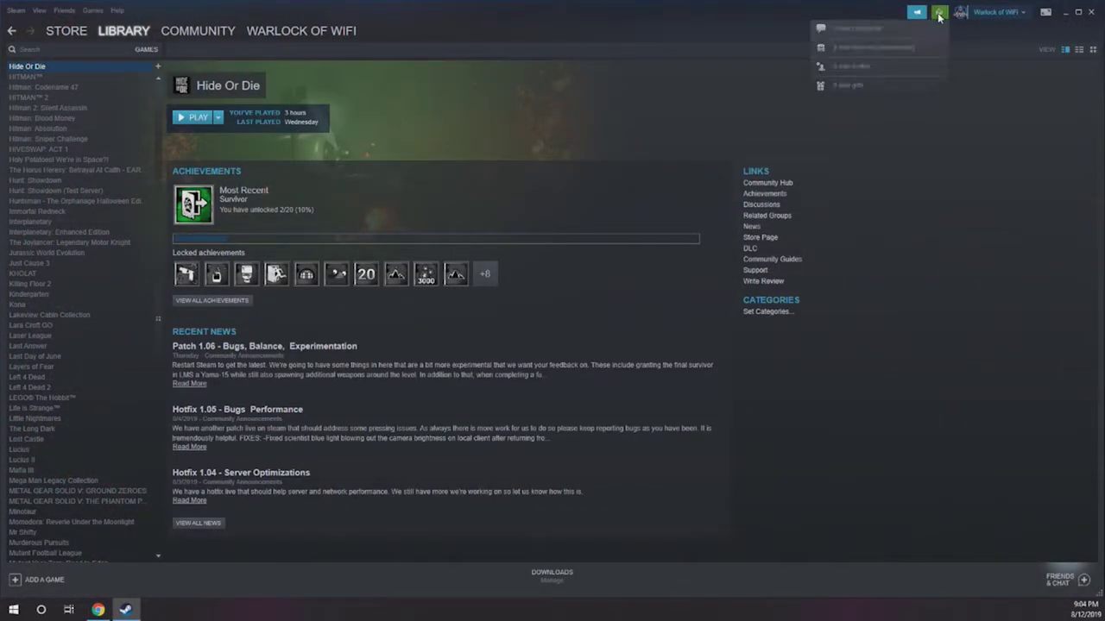
pyautogui.click(918, 13)
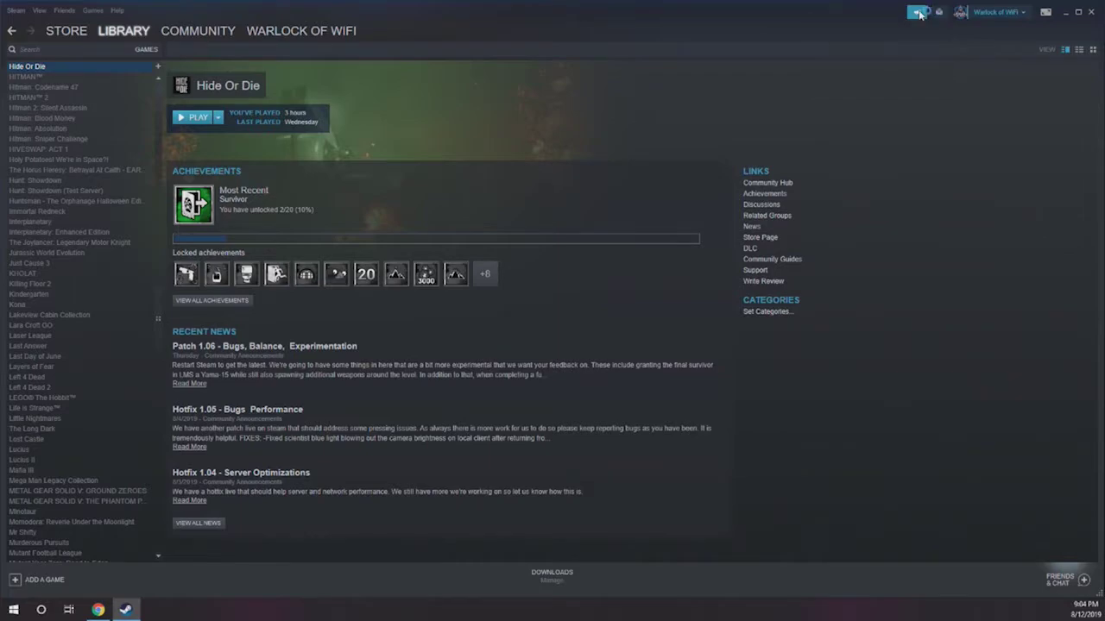
pyautogui.click(946, 16)
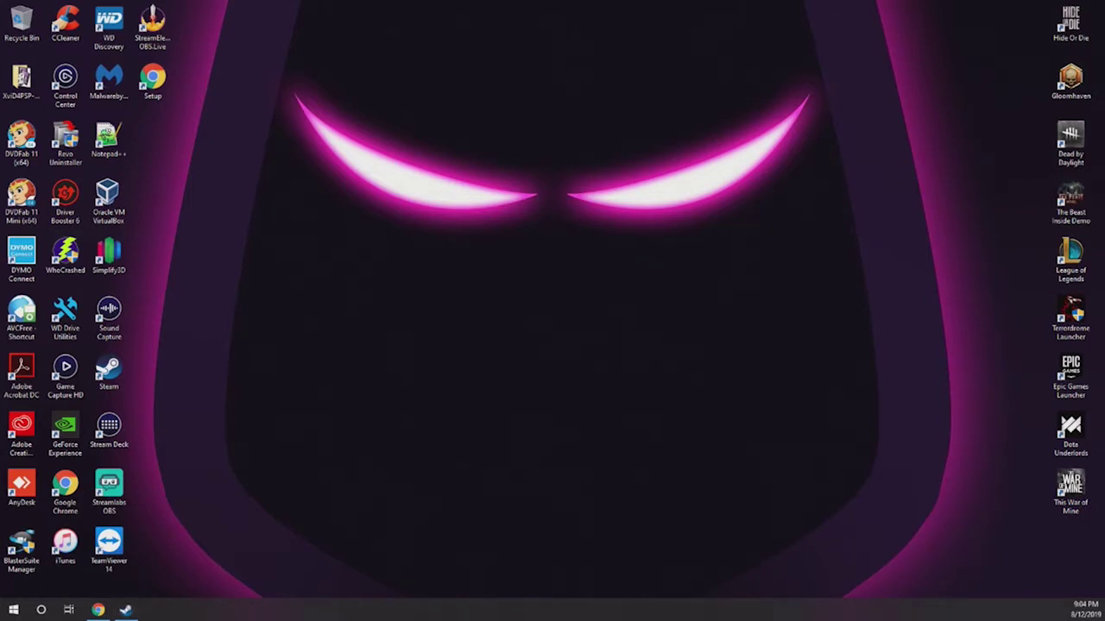
pyautogui.click(125, 610)
# Find the offline friend who sent the suspicious messages in the friends list and open the chat with them.
pyautogui.scroll(-3, 811, 356)
pyautogui.scroll(3, 810, 361)
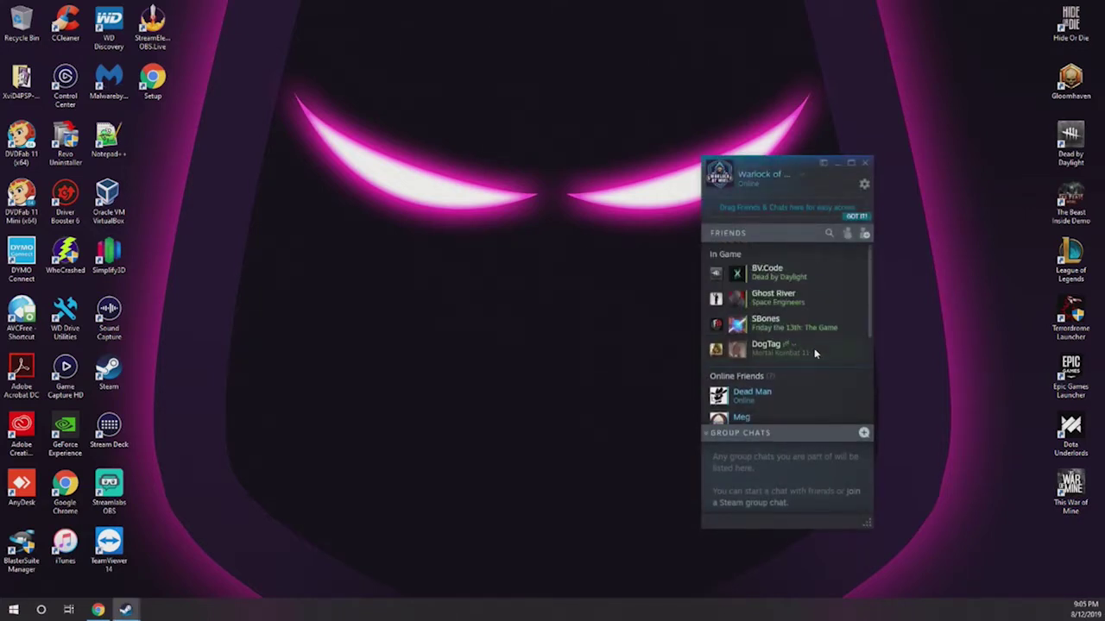
pyautogui.scroll(-4, 813, 351)
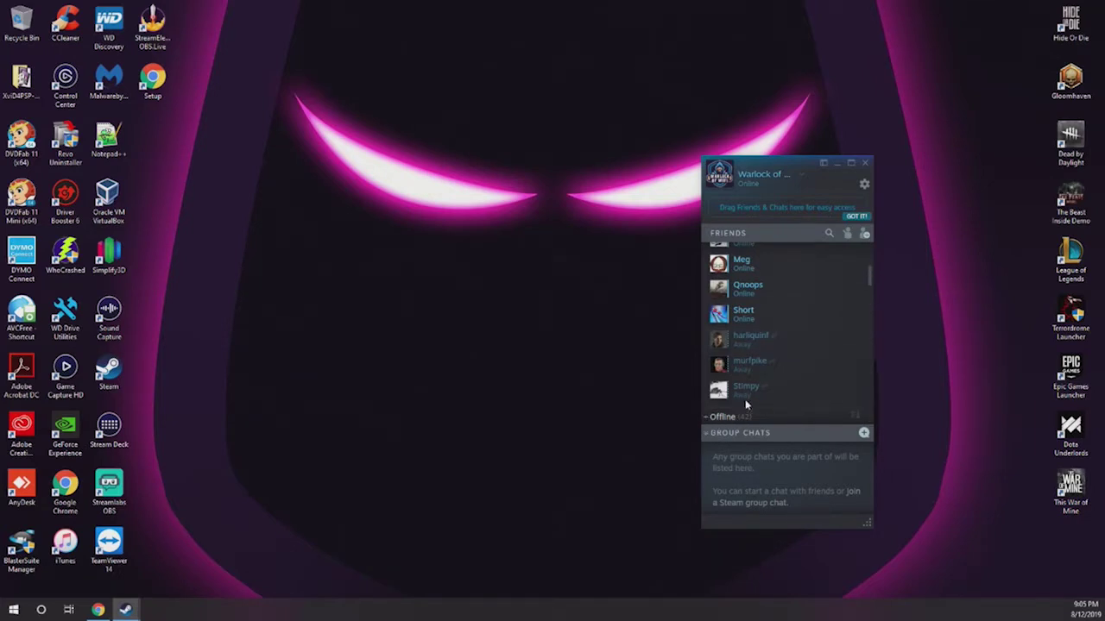
pyautogui.scroll(-1, 749, 392)
pyautogui.scroll(-3, 758, 390)
pyautogui.scroll(-5, 758, 390)
pyautogui.scroll(-6, 758, 390)
pyautogui.scroll(-3, 757, 390)
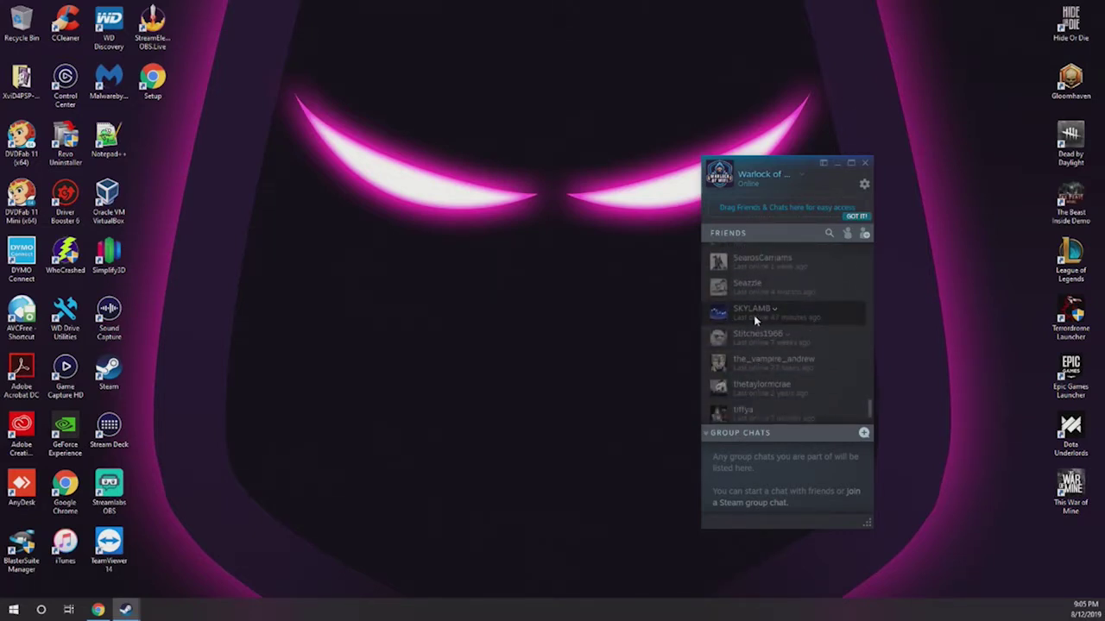
pyautogui.doubleClick(739, 312)
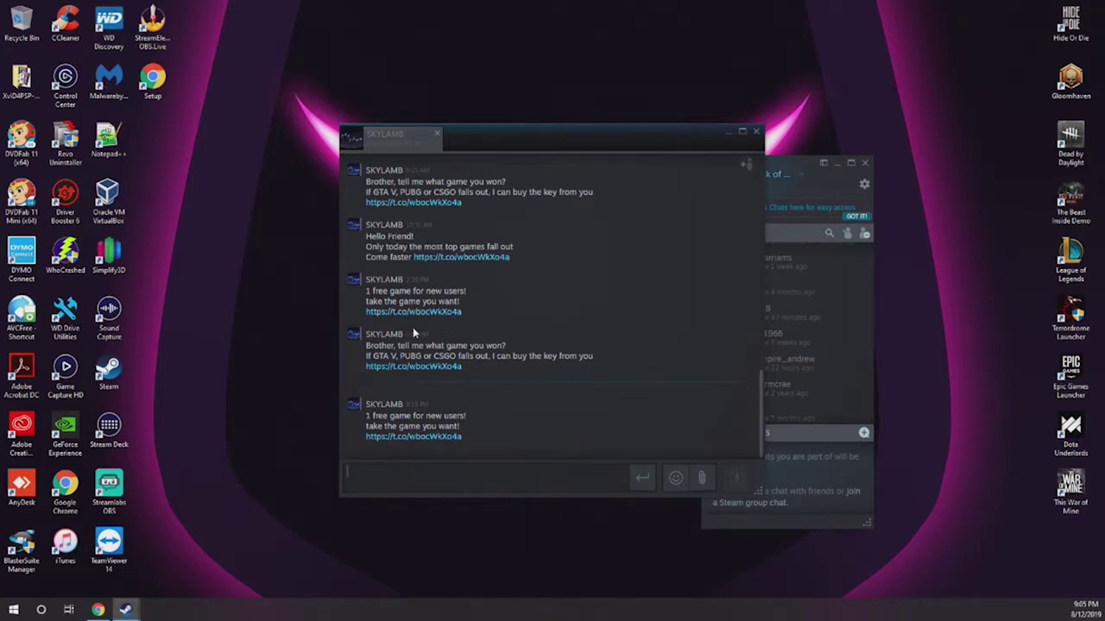
pyautogui.moveTo(405, 406); pyautogui.dragTo(425, 408)
pyautogui.moveTo(484, 372); pyautogui.dragTo(366, 369)
pyautogui.hotkey('ctrl', 'c')
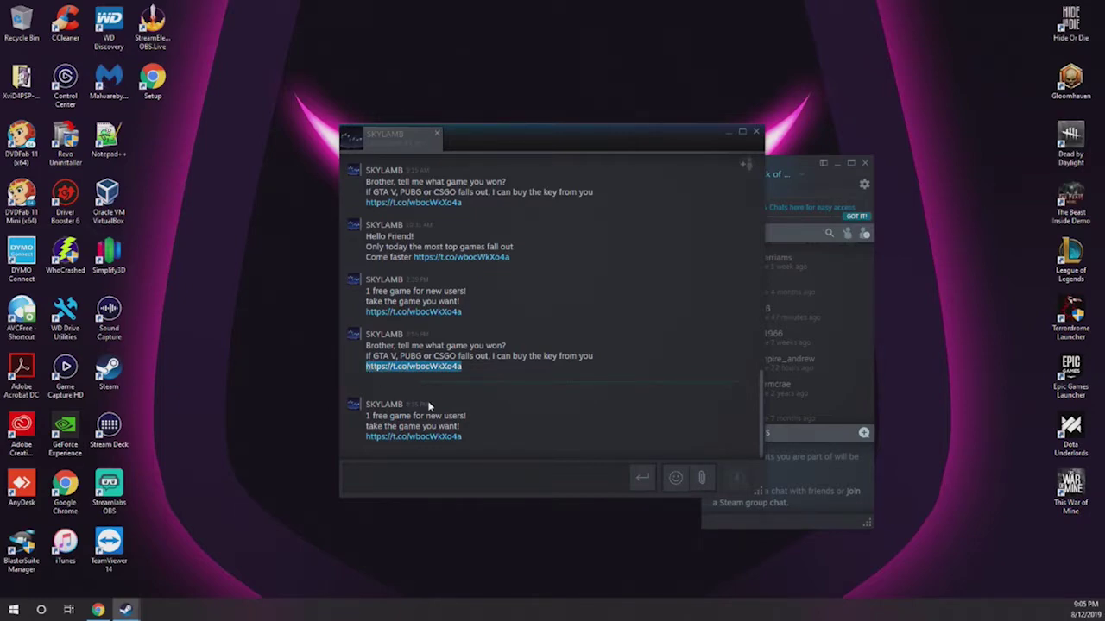
pyautogui.click(97, 610)
pyautogui.click(499, 426)
pyautogui.hotkey('ctrl', 'v')
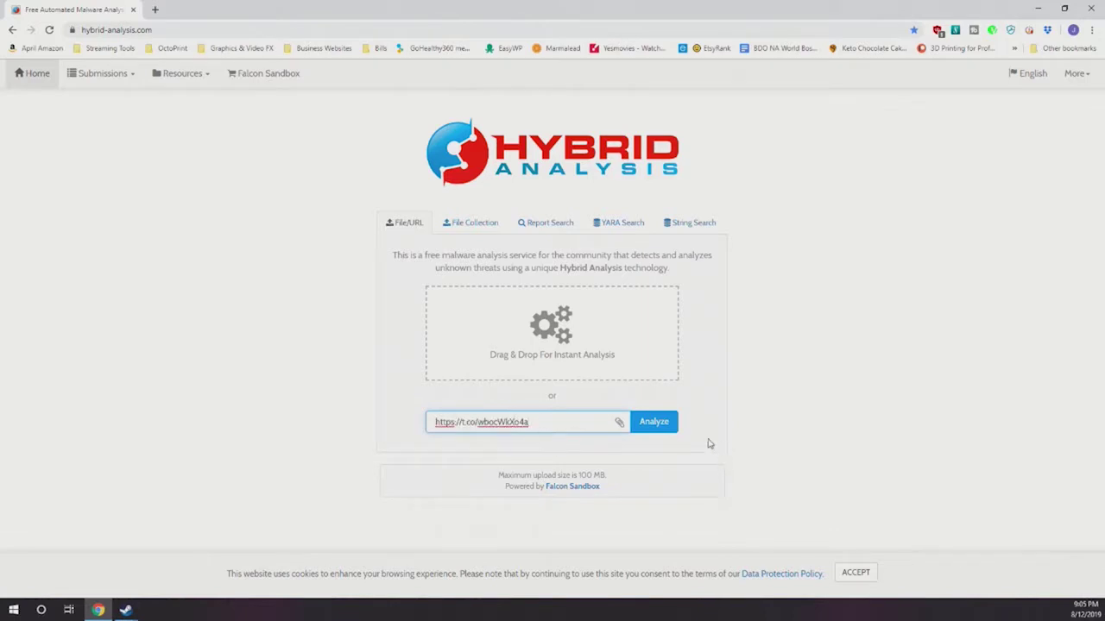
pyautogui.click(654, 422)
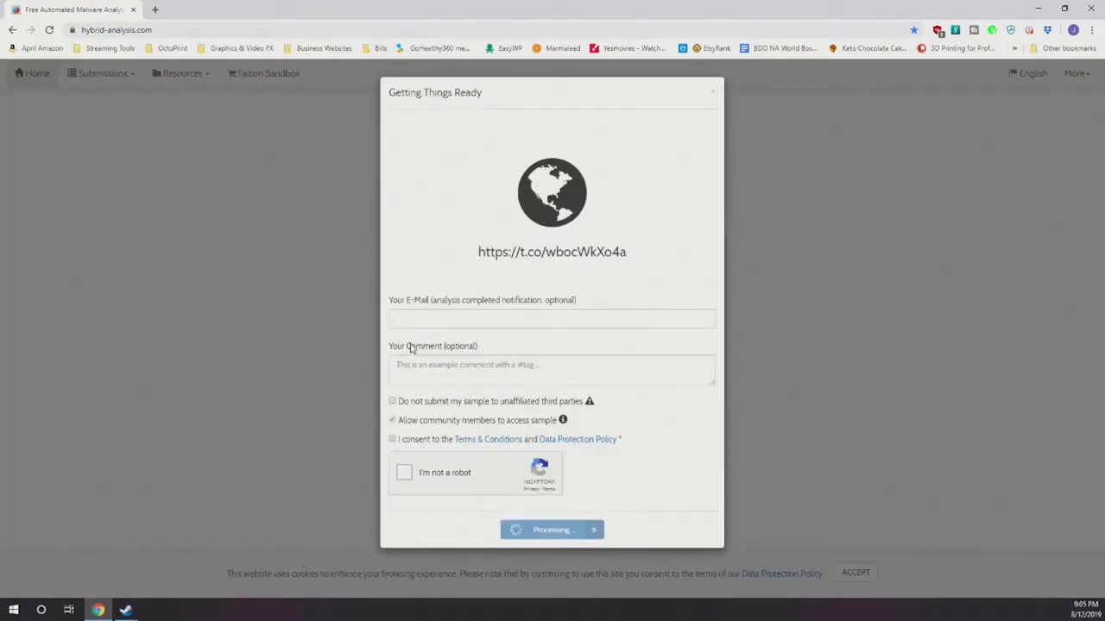
# Consent to the terms, complete the robot check, and generate the public report with the Windows 7 32 bit environment.
pyautogui.click(393, 439)
pyautogui.click(405, 474)
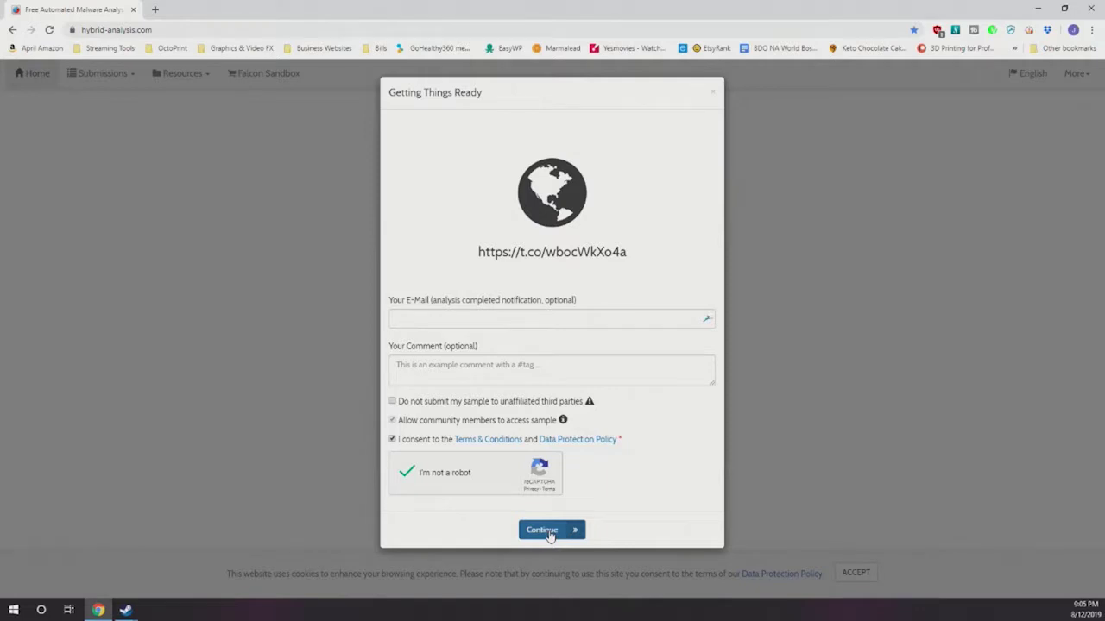
pyautogui.click(550, 531)
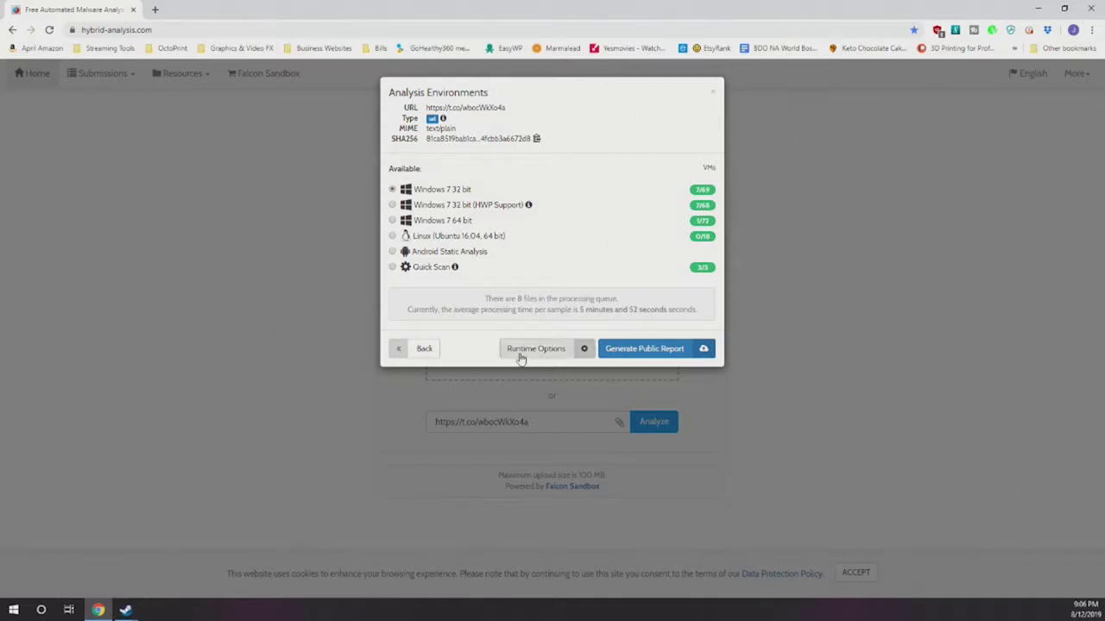
pyautogui.click(662, 348)
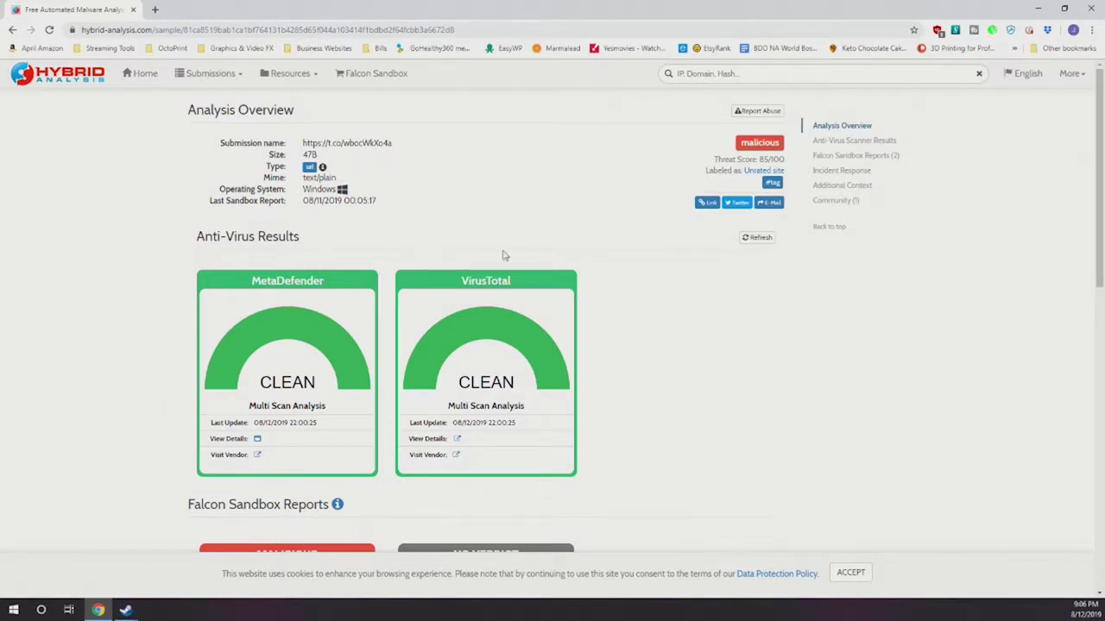
# Examine the overall verdict and the MetaDefender and VirusTotal anti-virus results in the analysis overview.
pyautogui.doubleClick(757, 141)
pyautogui.moveTo(179, 238); pyautogui.dragTo(305, 246)
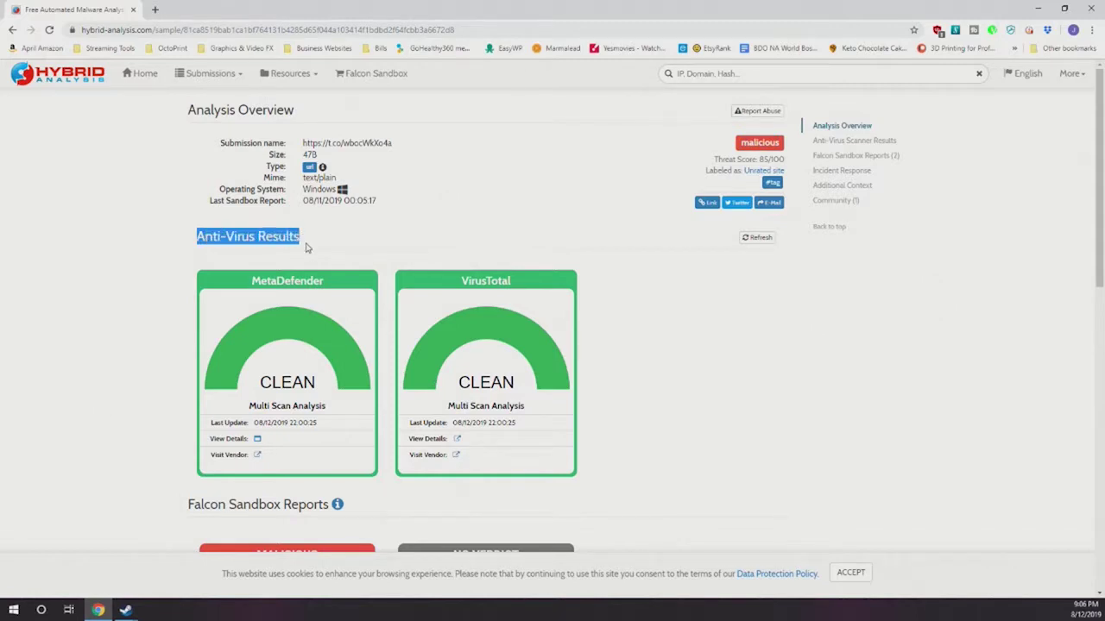
pyautogui.scroll(-2, 129, 320)
pyautogui.moveTo(252, 107); pyautogui.dragTo(323, 108)
pyautogui.moveTo(459, 109); pyautogui.dragTo(559, 112)
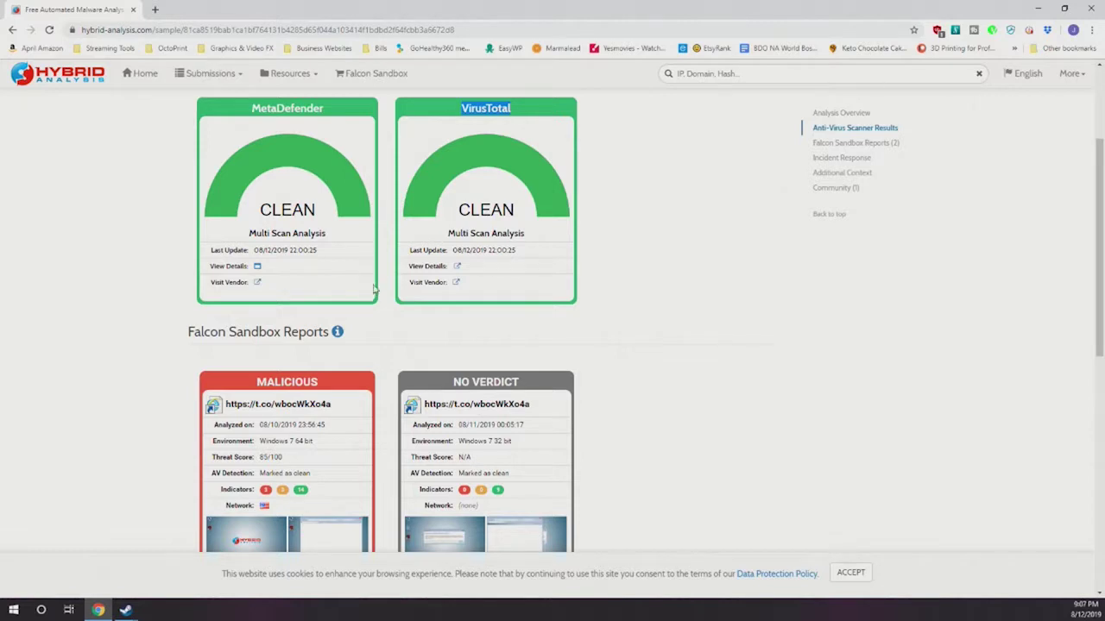
# Open the full VirusTotal report for the link, review the individual engine verdicts, and close the report.
pyautogui.click(458, 267)
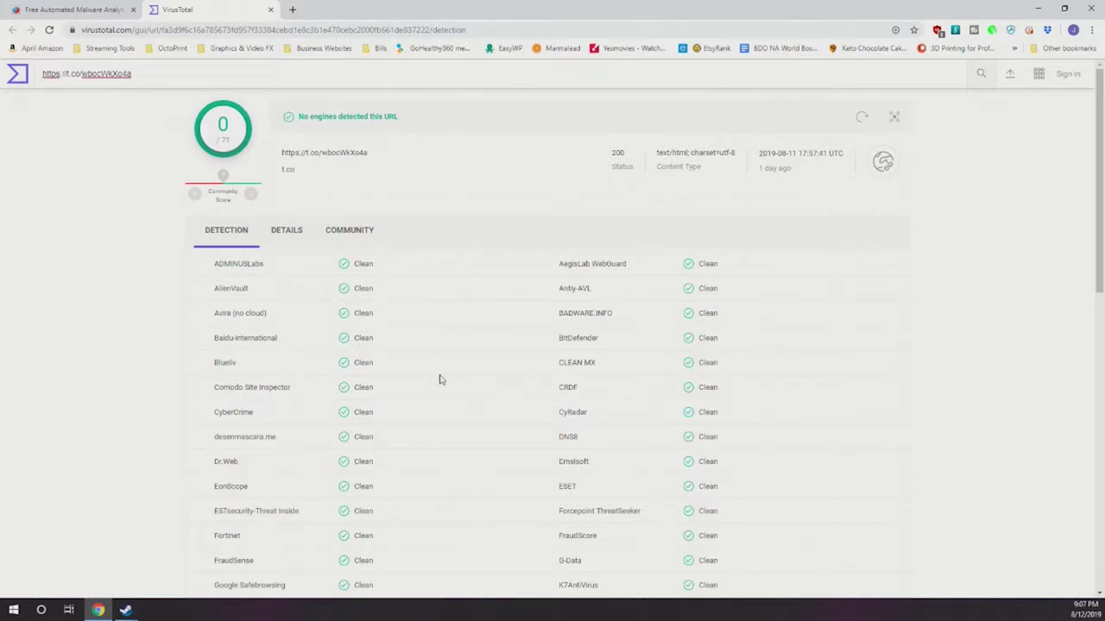
pyautogui.scroll(-2, 637, 510)
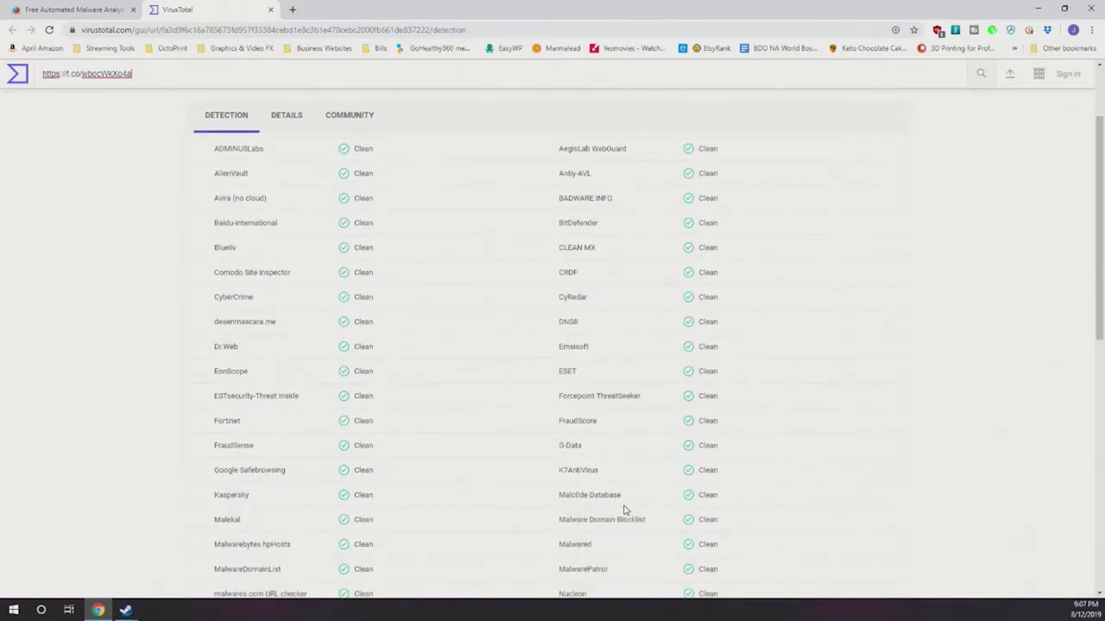
pyautogui.scroll(-2, 612, 506)
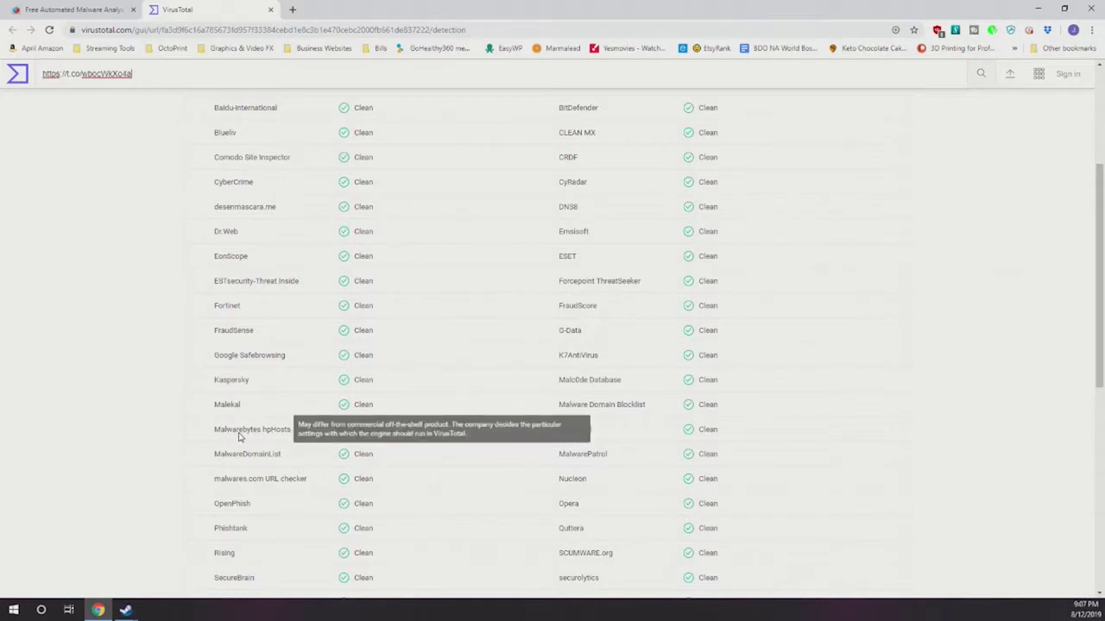
pyautogui.scroll(3, 240, 436)
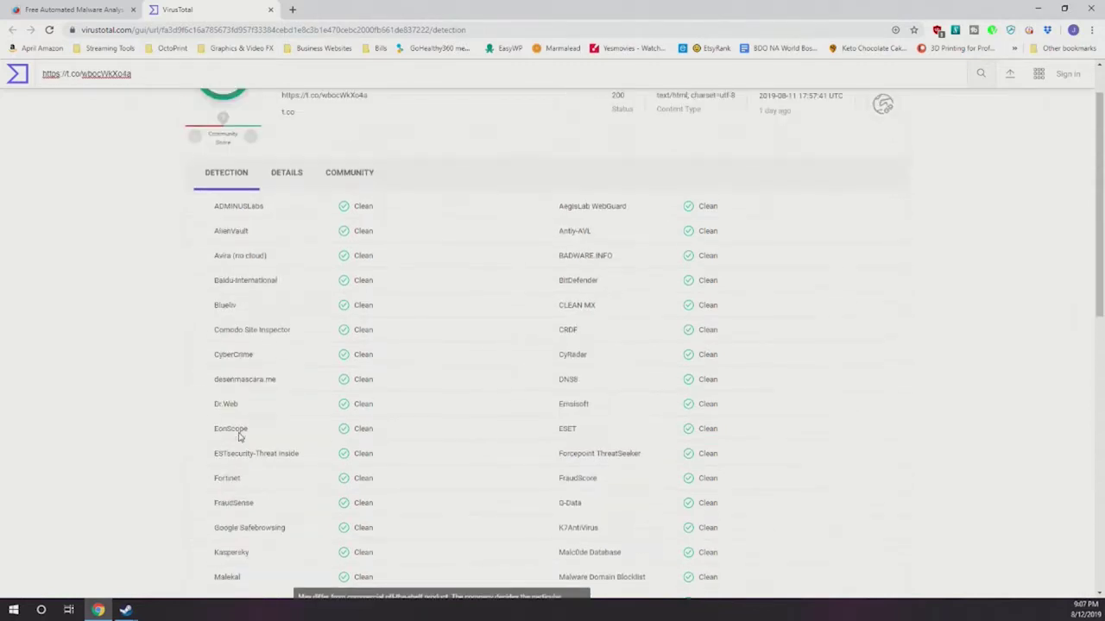
pyautogui.click(270, 10)
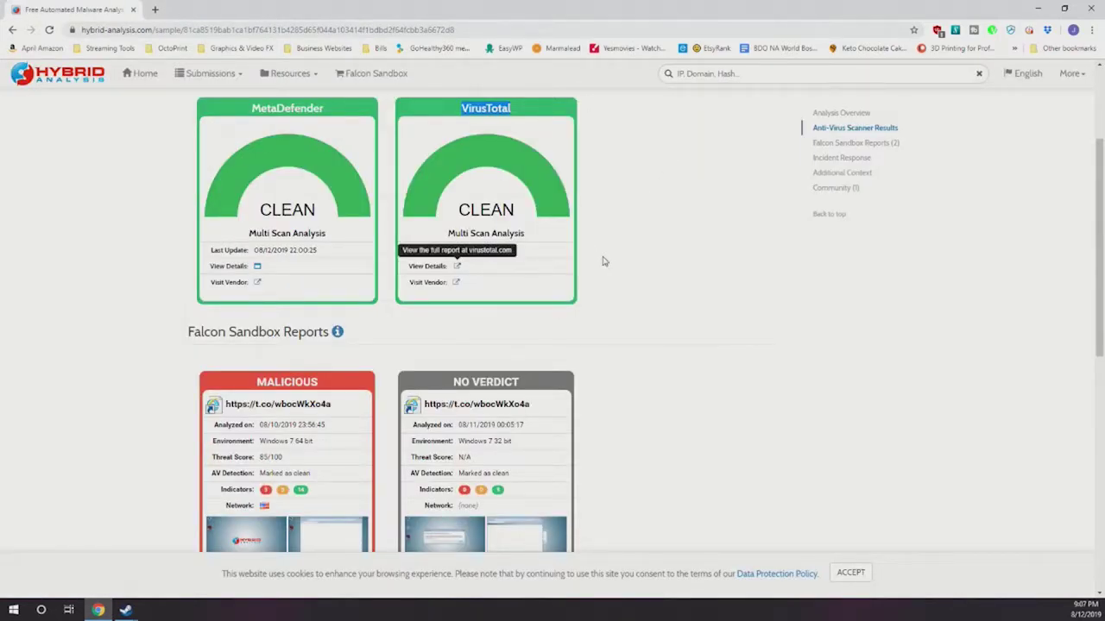
# Review the overall verdict again and open the Falcon Sandbox report marked malicious through its malicious indicators.
pyautogui.scroll(2, 518, 310)
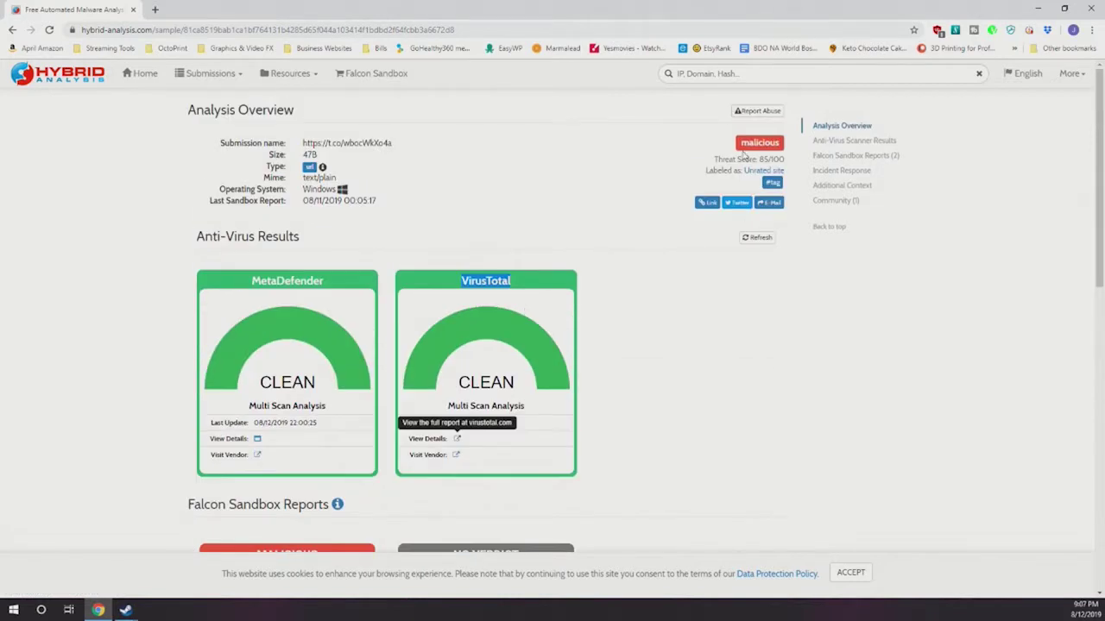
pyautogui.scroll(-4, 678, 369)
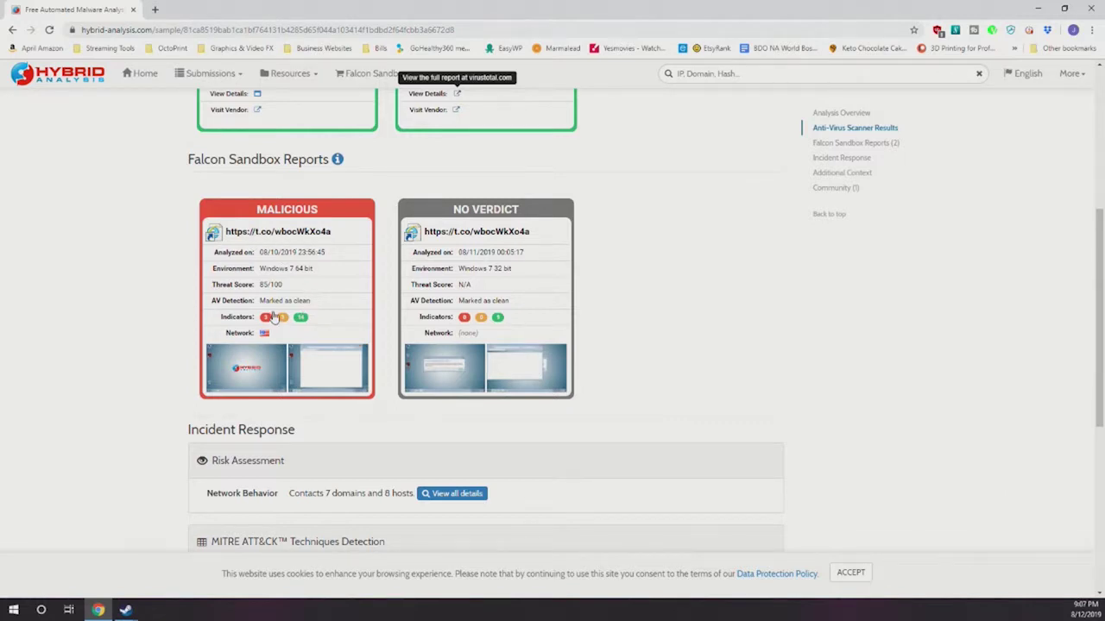
pyautogui.moveTo(268, 323)
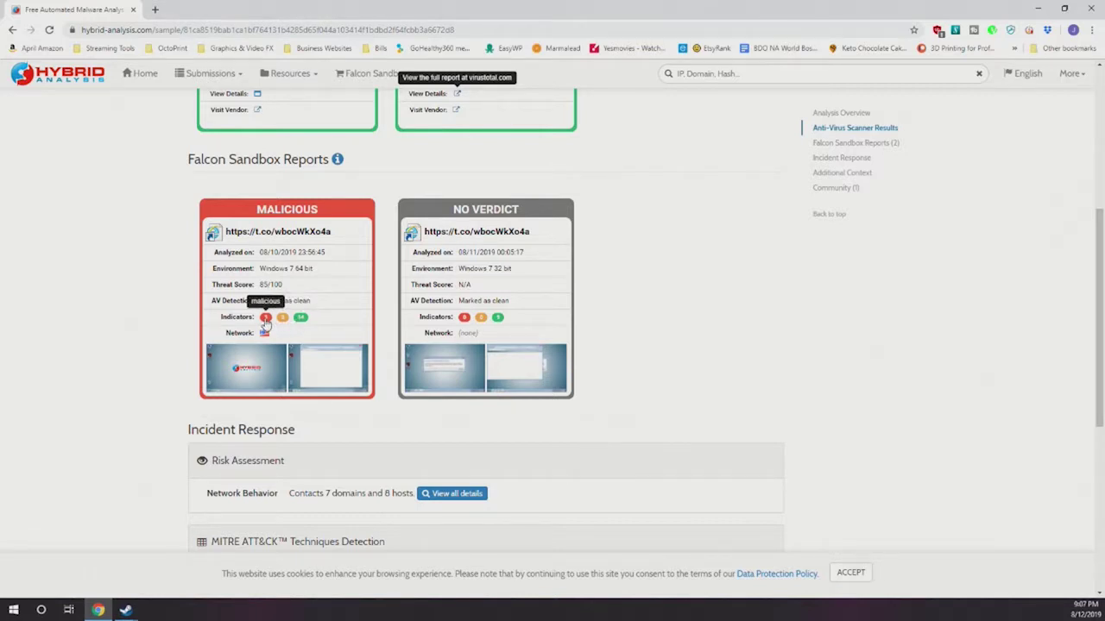
pyautogui.click(265, 320)
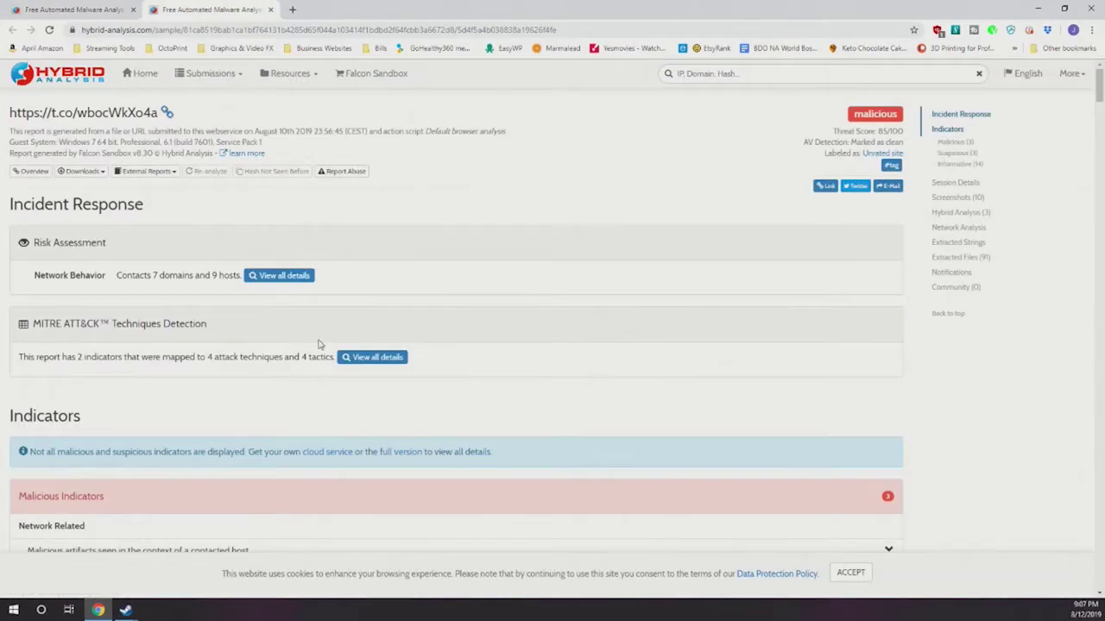
# Expand the indicator "Multiple malicious artifacts seen in the context of different hosts" and examine its related URLs and their AV positives.
pyautogui.scroll(-3, 110, 327)
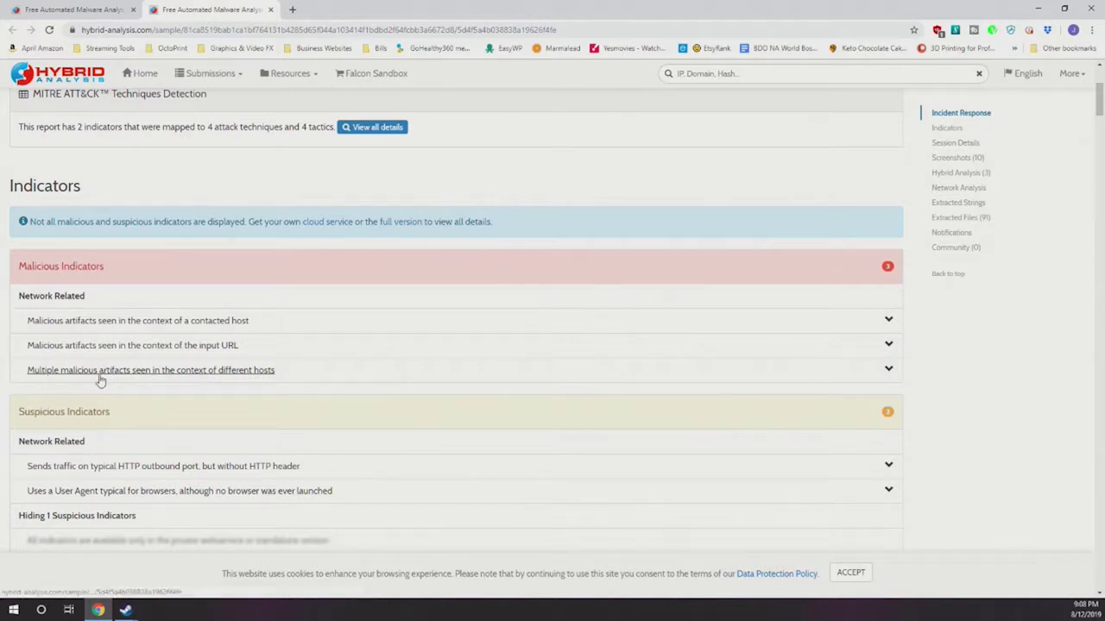
pyautogui.click(210, 373)
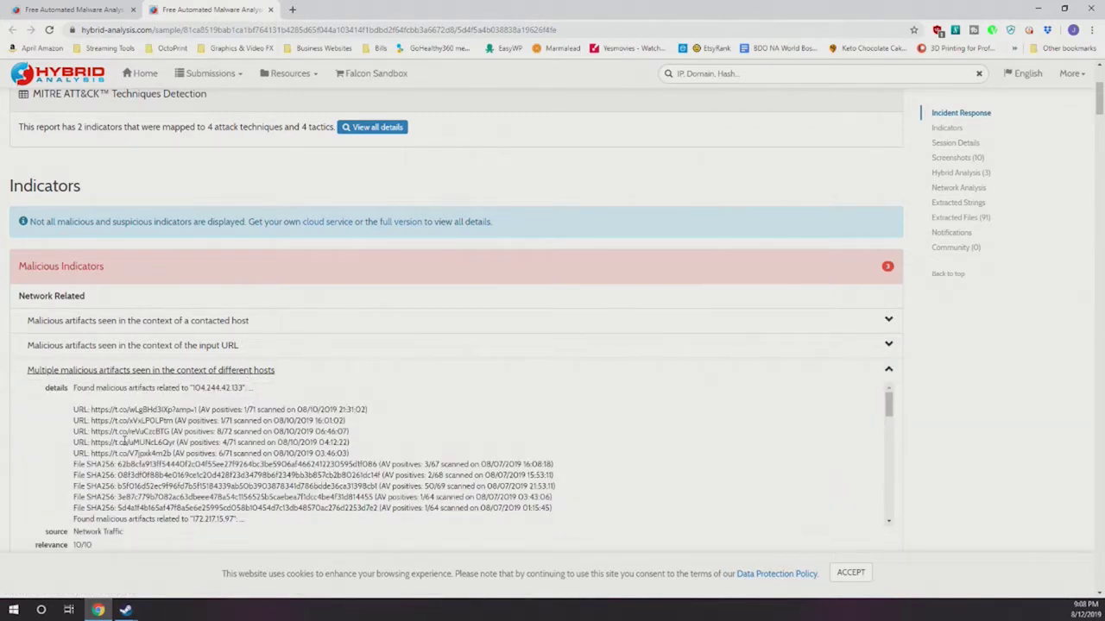
pyautogui.moveTo(91, 409); pyautogui.dragTo(196, 411)
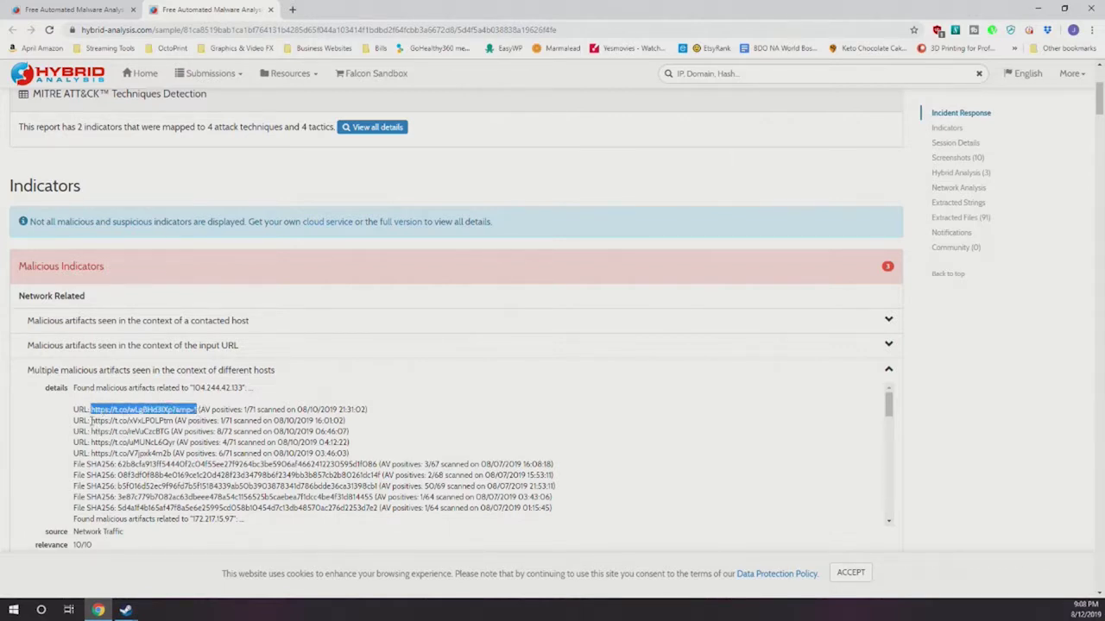
pyautogui.moveTo(92, 420); pyautogui.dragTo(174, 421)
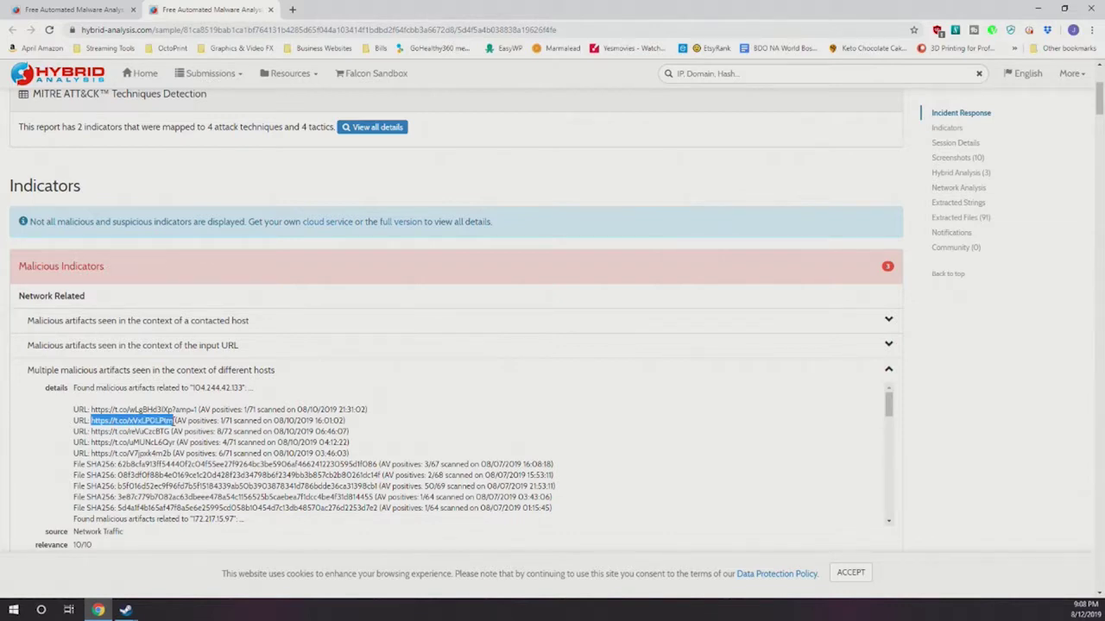
pyautogui.moveTo(173, 432); pyautogui.dragTo(231, 431)
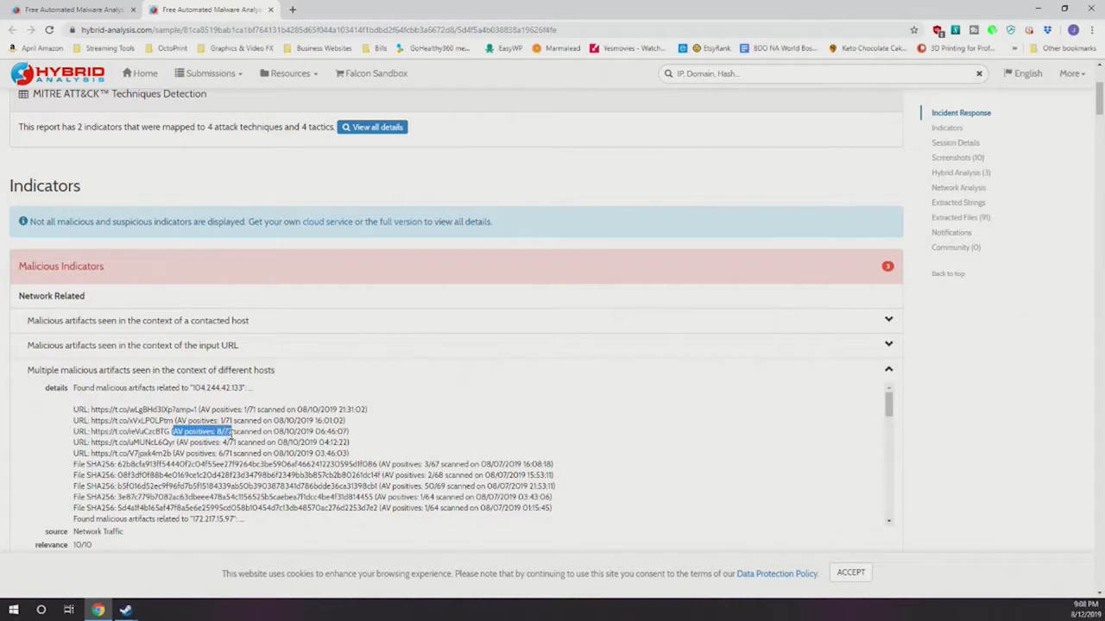
# Examine the File SHA256 entries under the expanded indicator, focusing on the third file's AV positives.
pyautogui.moveTo(74, 465); pyautogui.dragTo(379, 466)
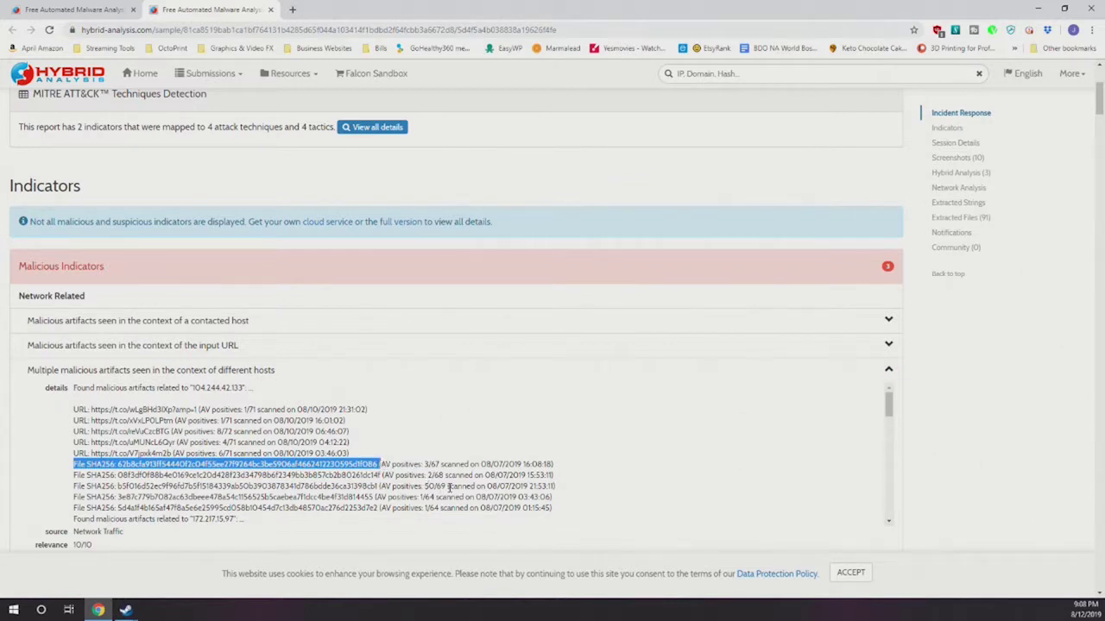
pyautogui.moveTo(557, 487); pyautogui.dragTo(64, 493)
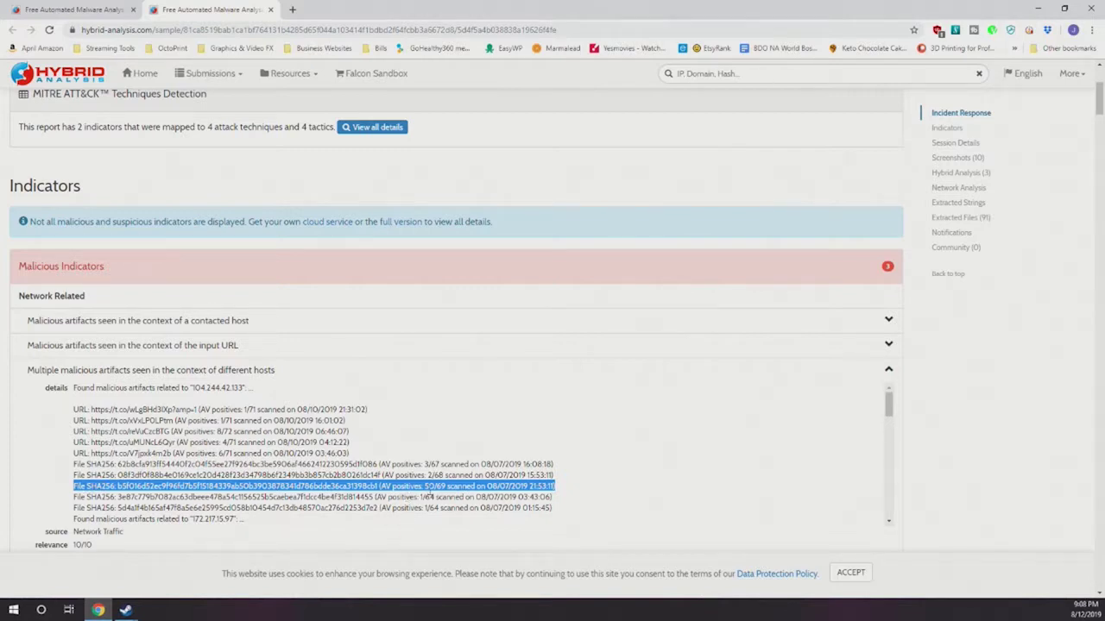
pyautogui.click(424, 490)
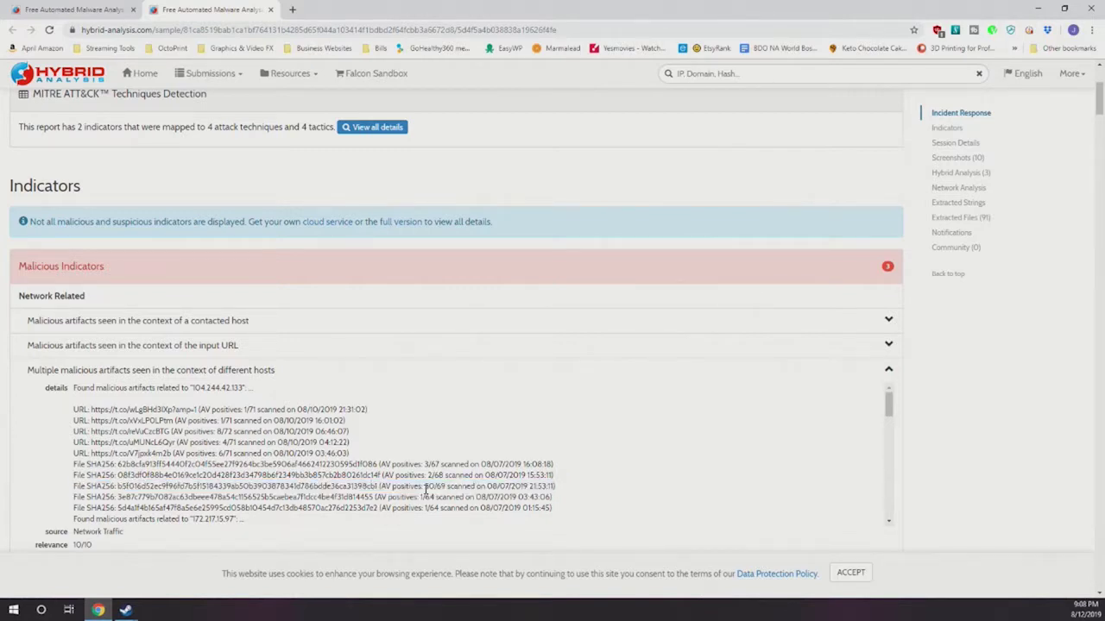
pyautogui.tripleClick(424, 487)
pyautogui.moveTo(425, 488); pyautogui.dragTo(446, 488)
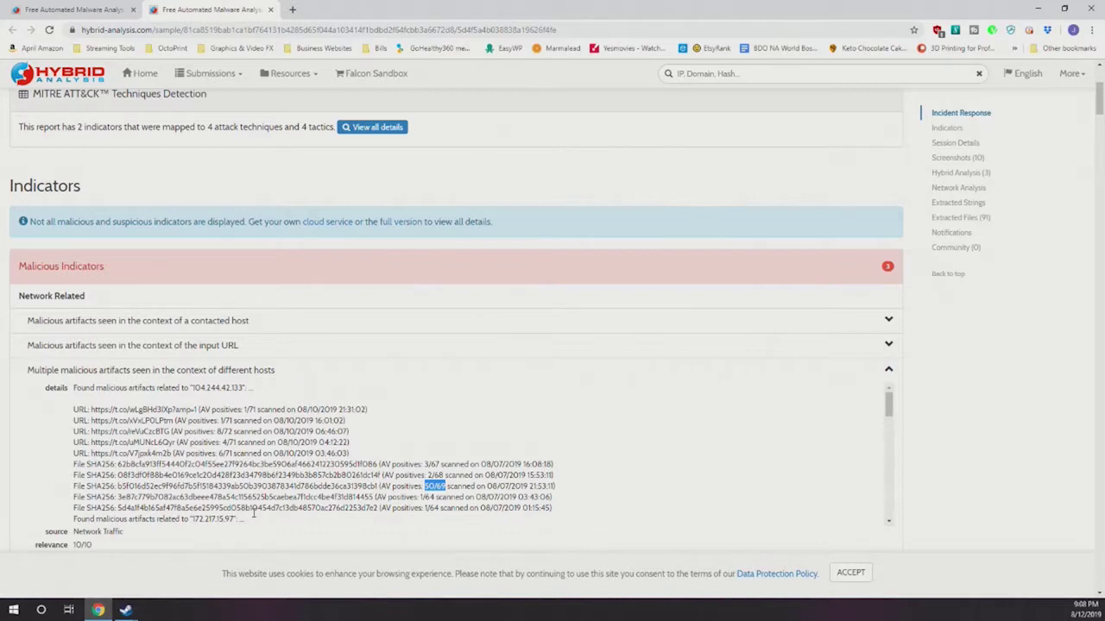
# Open the report's sandbox screenshots, examine the captured browser pages and their web addresses one by one, and close the image viewer.
pyautogui.scroll(-10, 252, 513)
pyautogui.scroll(-3, 4, 532)
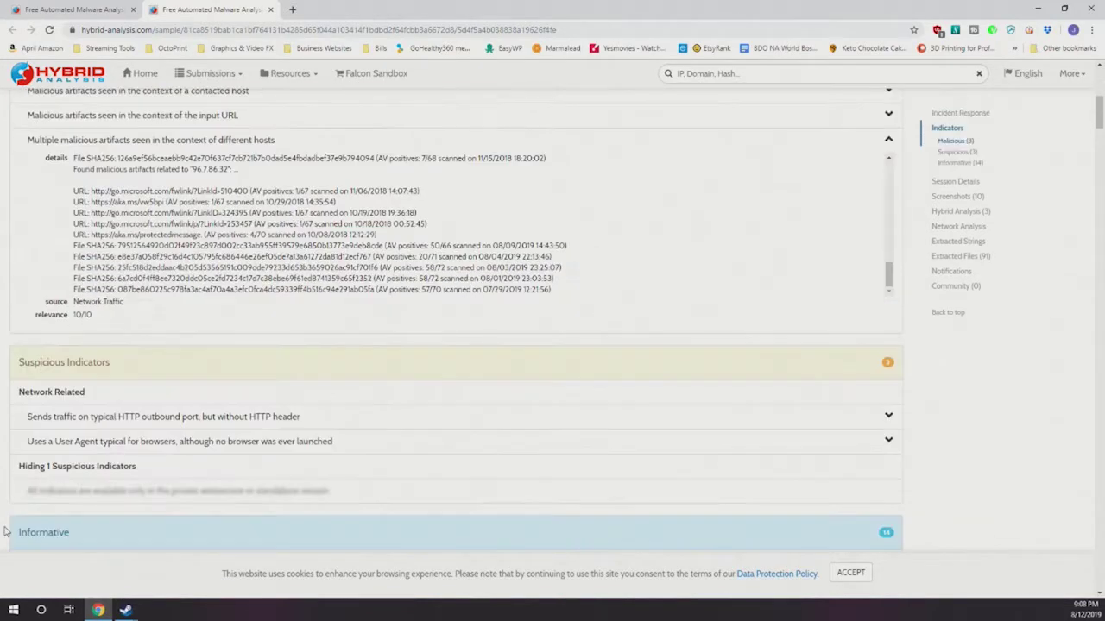
pyautogui.scroll(-15, 4, 532)
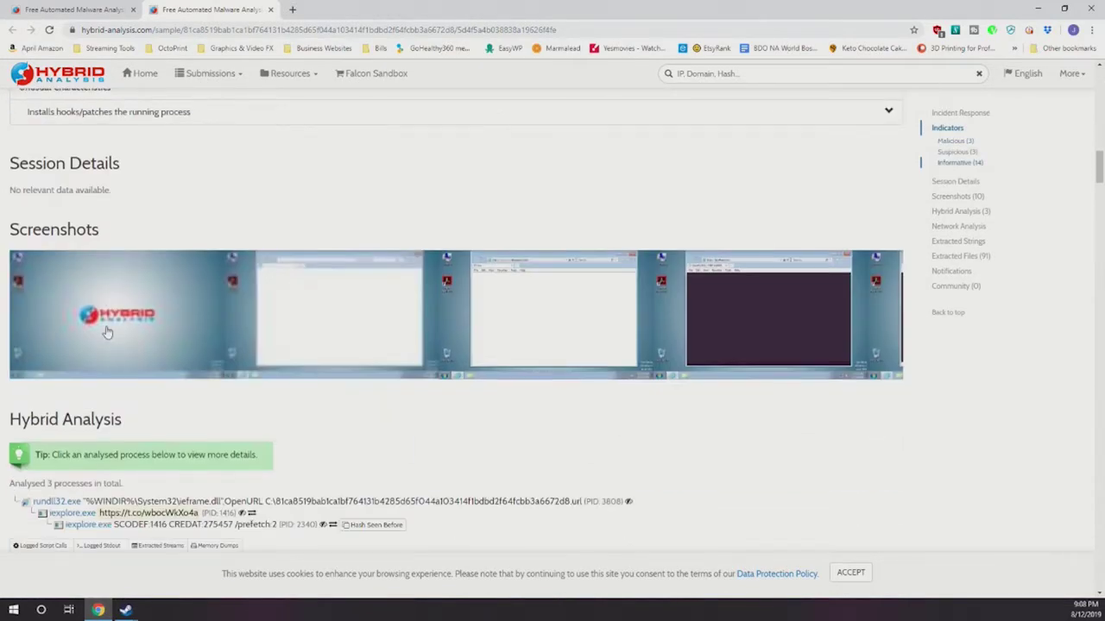
pyautogui.click(107, 332)
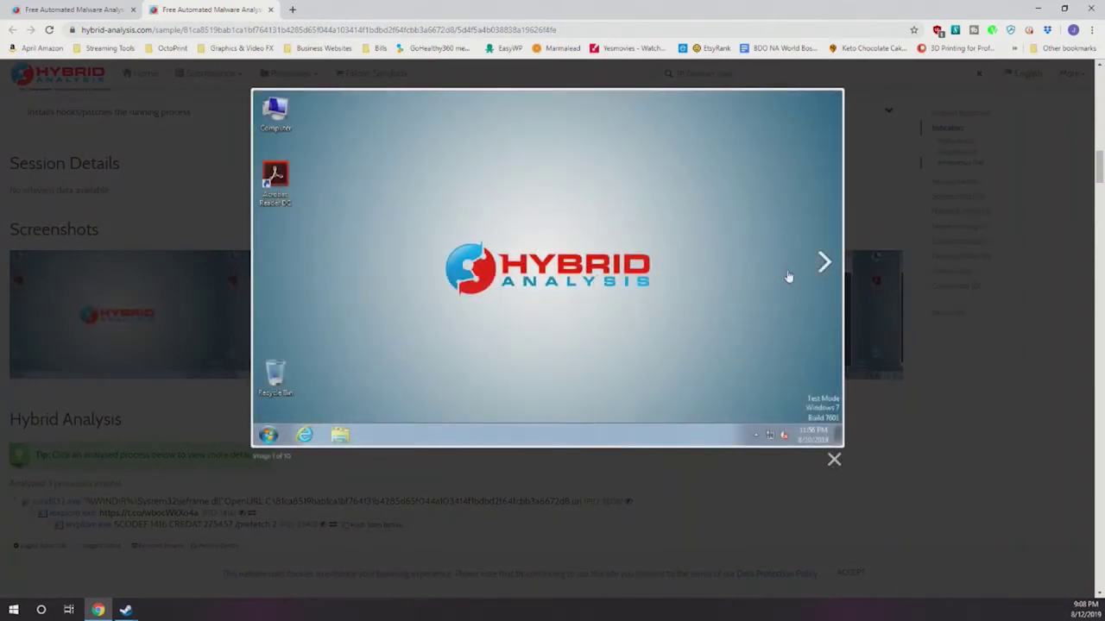
pyautogui.click(822, 265)
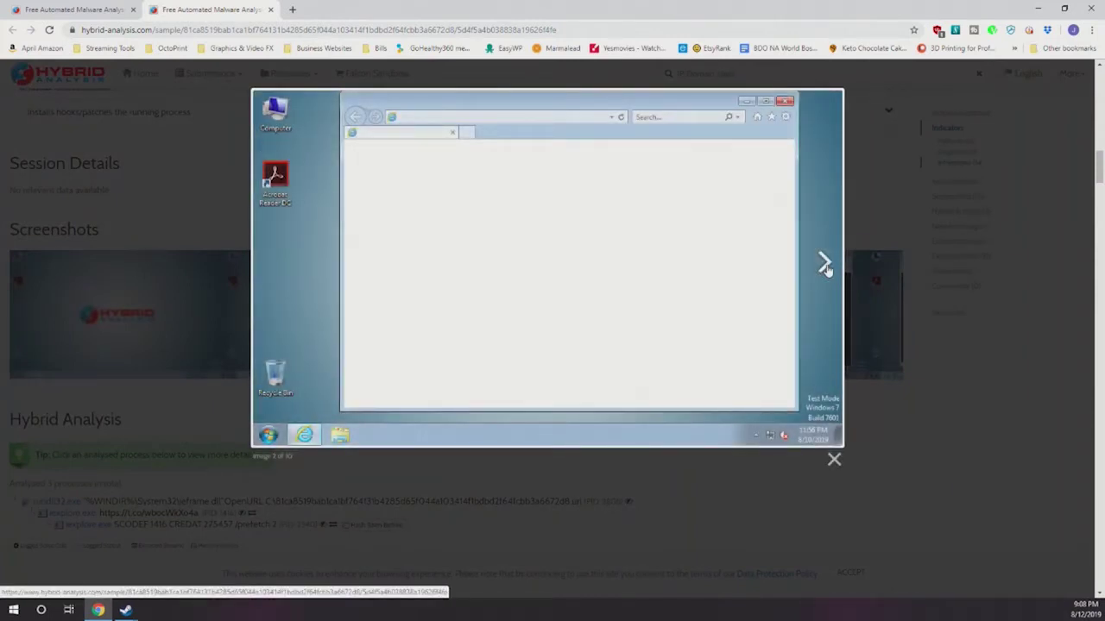
pyautogui.click(824, 265)
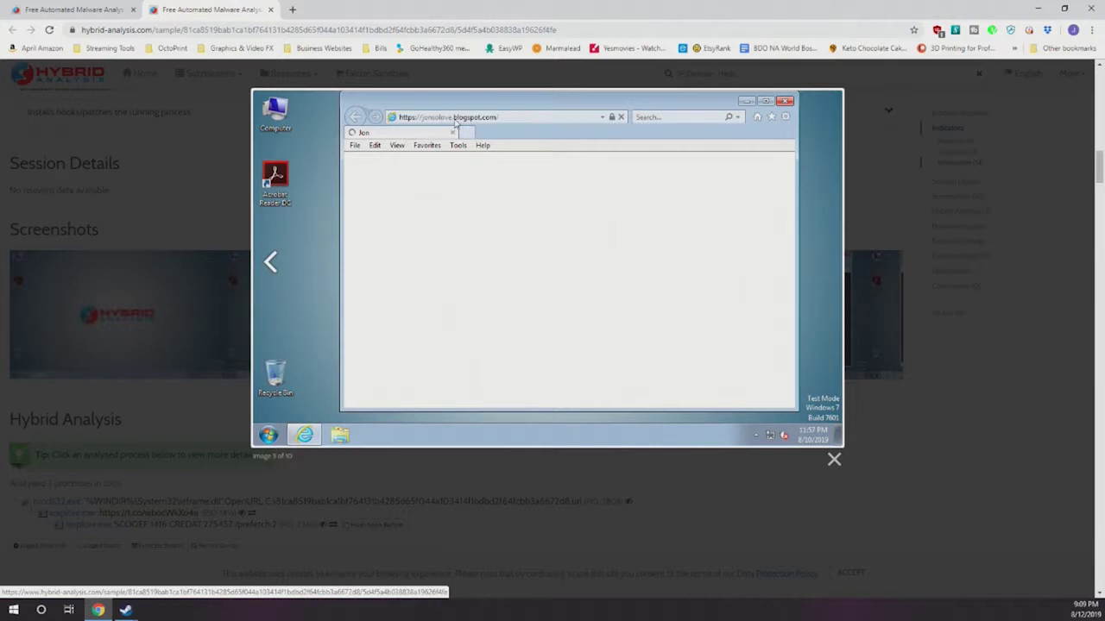
pyautogui.click(824, 262)
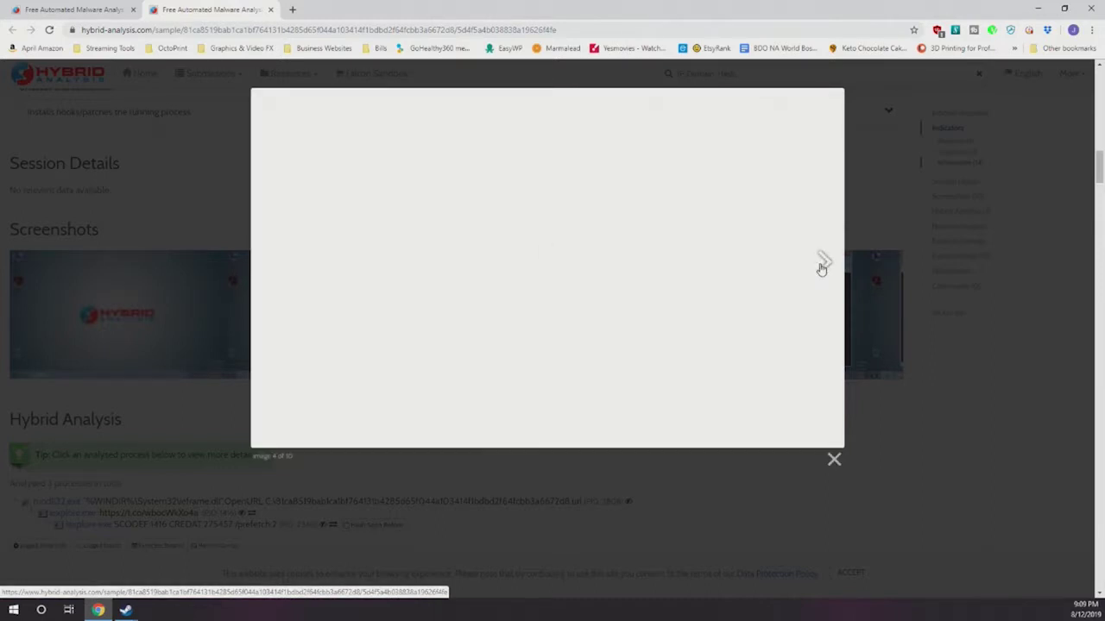
pyautogui.click(822, 268)
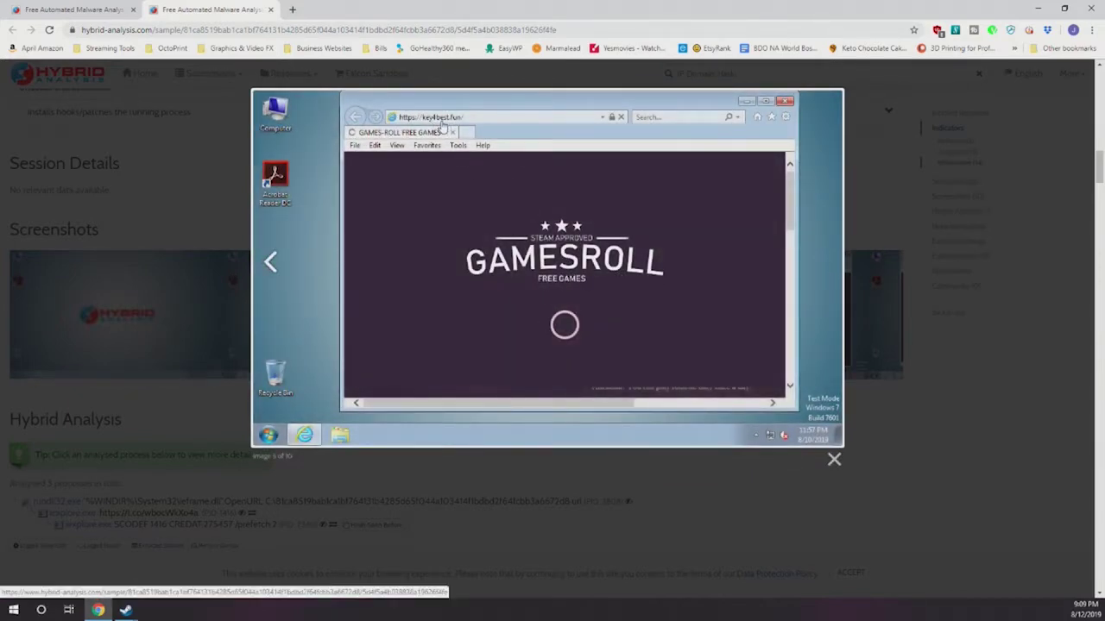
pyautogui.click(824, 264)
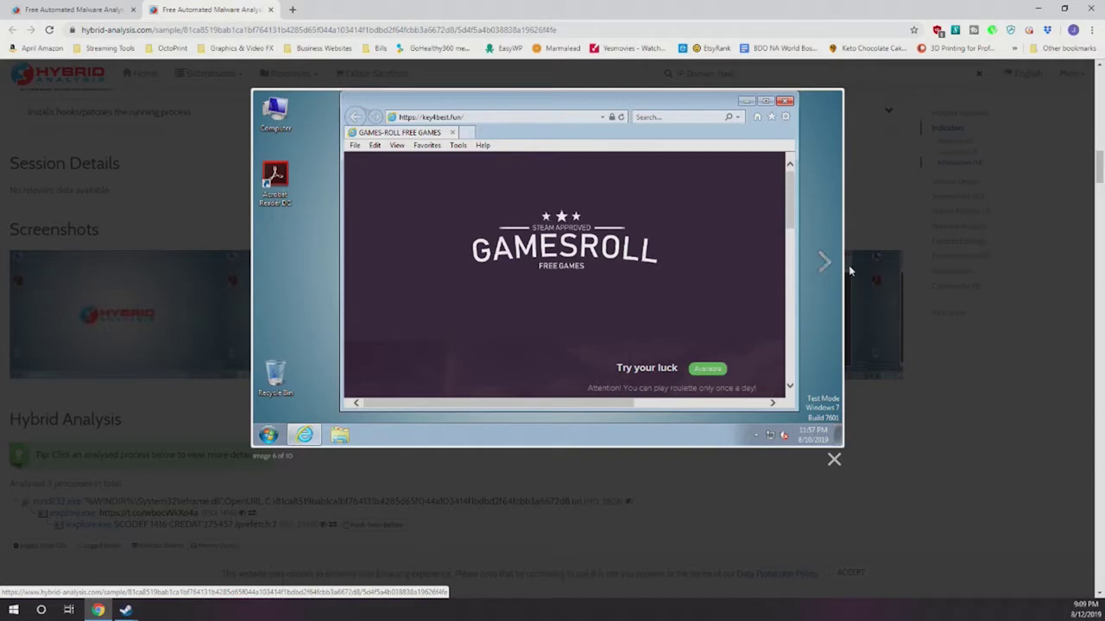
pyautogui.click(824, 264)
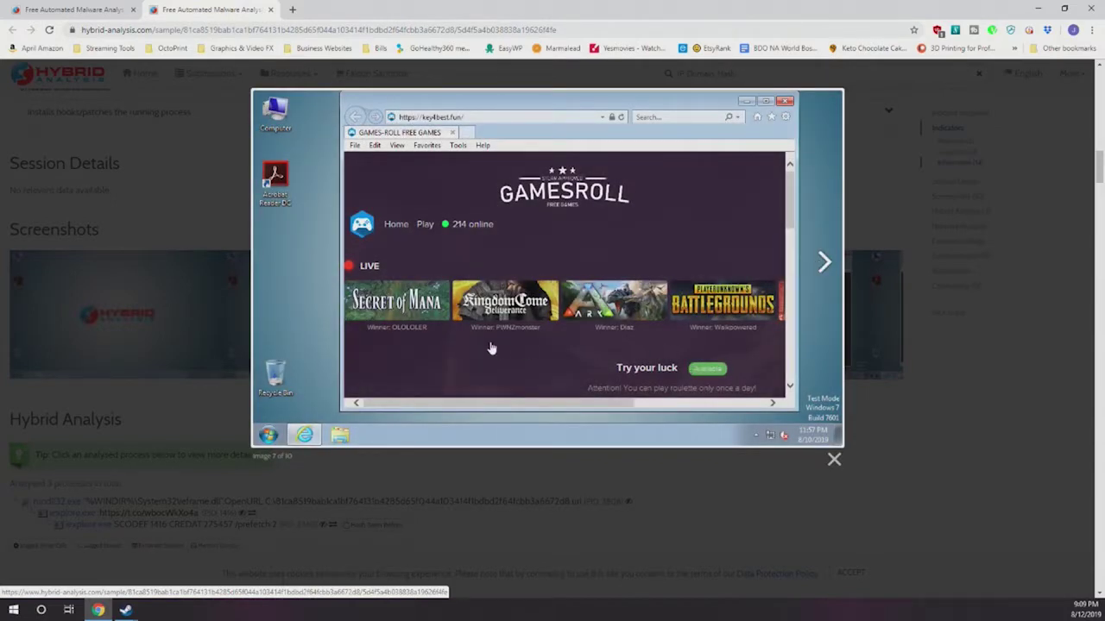
pyautogui.click(822, 273)
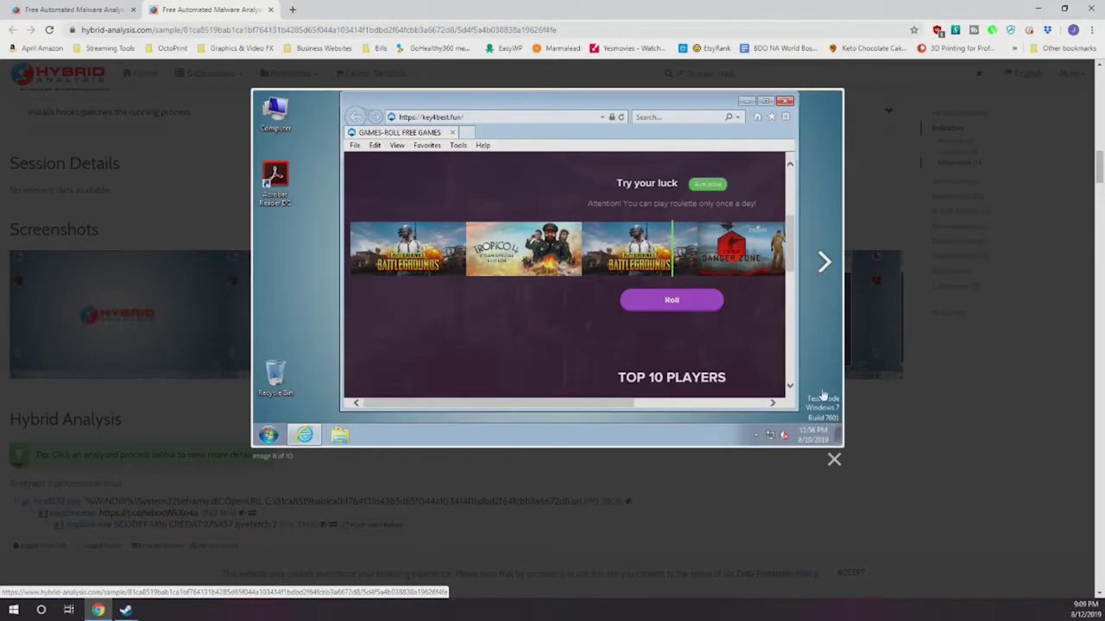
pyautogui.click(834, 461)
# Expand the informative indicators "Spawns new processes that are not known child processes" and "Spawns new processes" and read their details.
pyautogui.scroll(5, 463, 406)
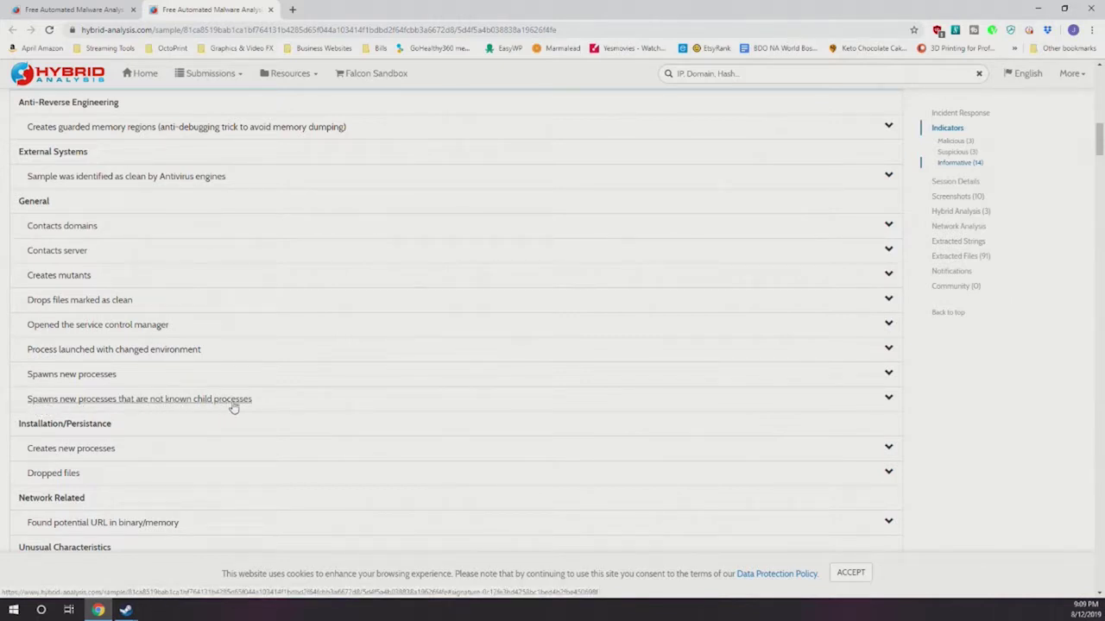
pyautogui.click(886, 398)
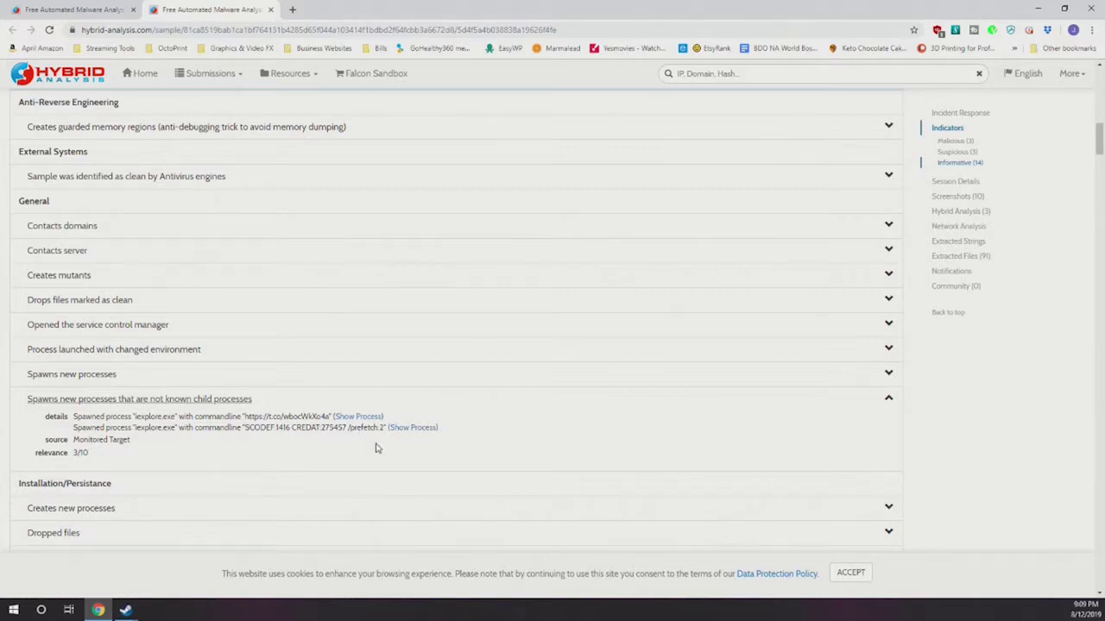
pyautogui.click(889, 375)
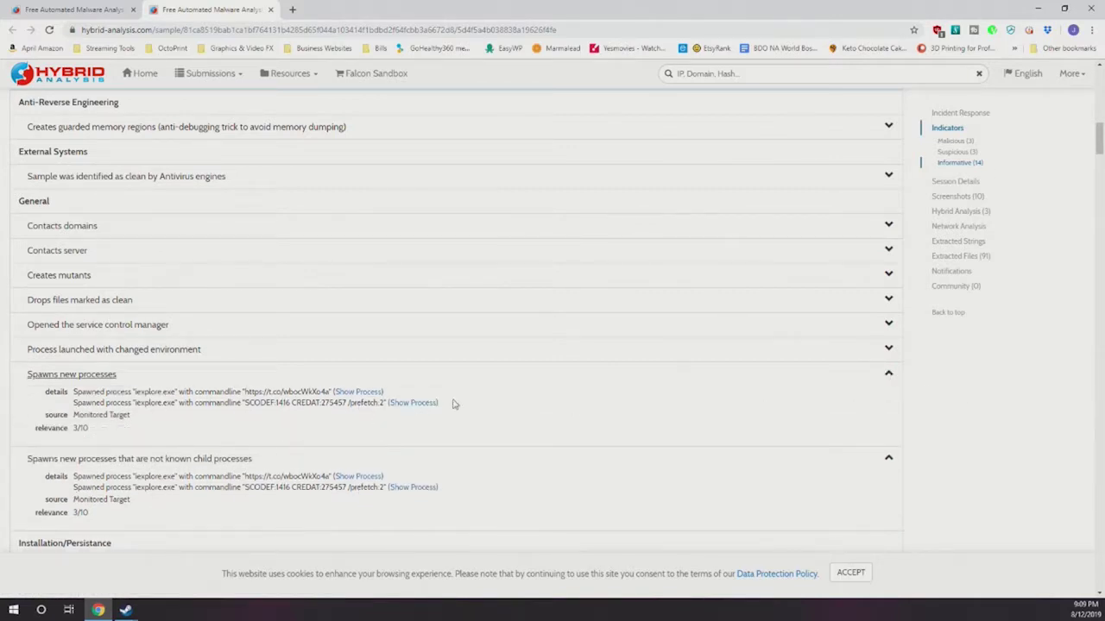
# Expand the two network-related suspicious indicators on HTTP traffic without a header and the browser User Agent, and read their details.
pyautogui.scroll(1, 456, 402)
pyautogui.scroll(1, 455, 403)
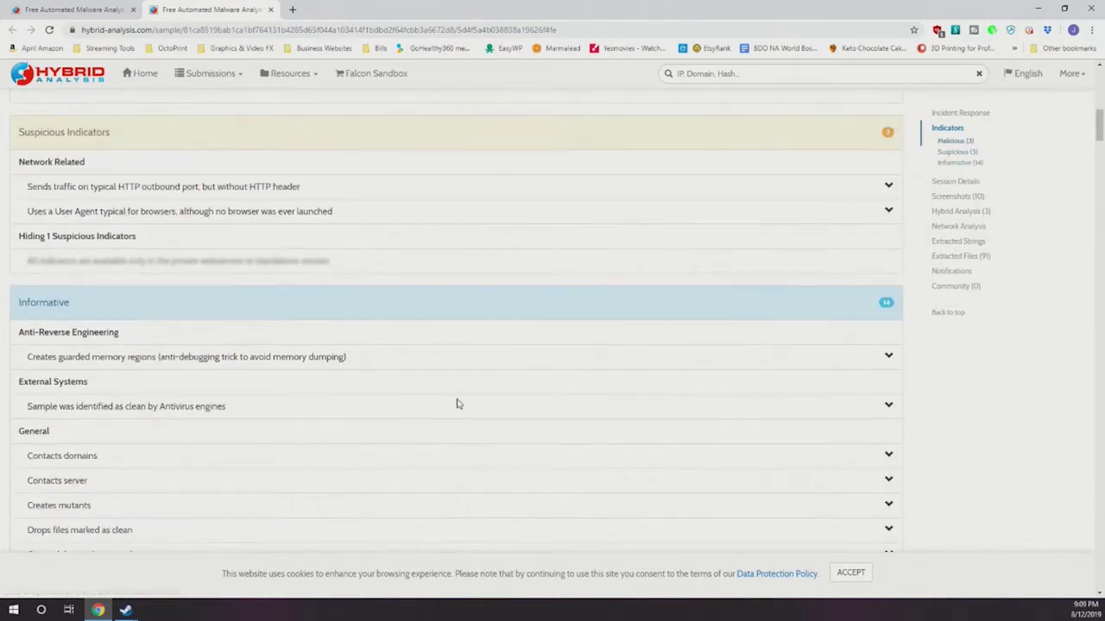
pyautogui.scroll(2, 455, 402)
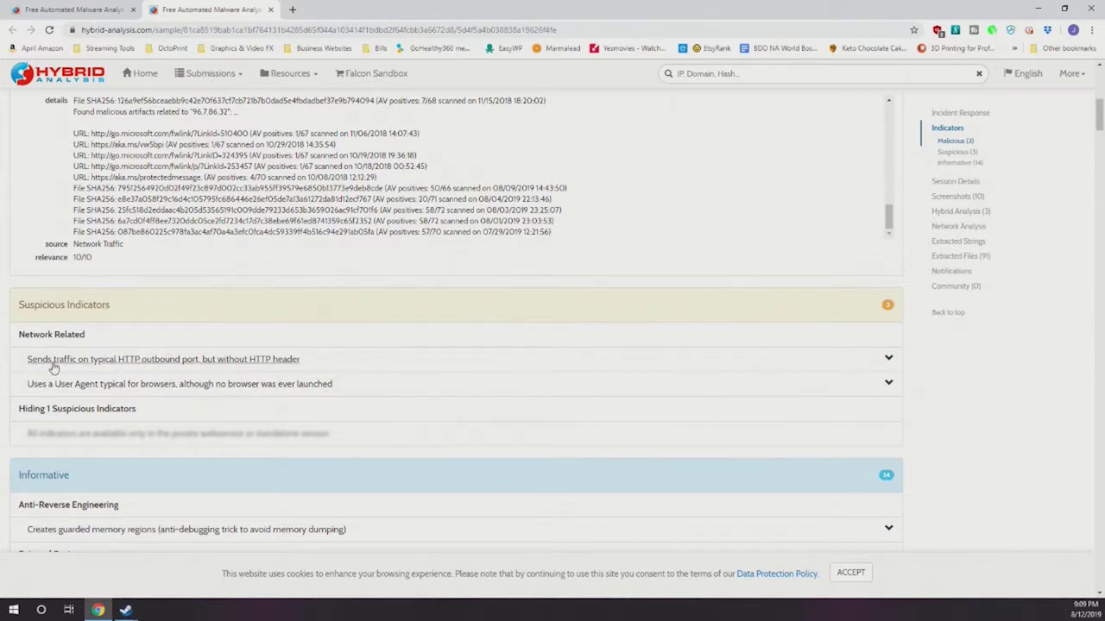
pyautogui.click(128, 363)
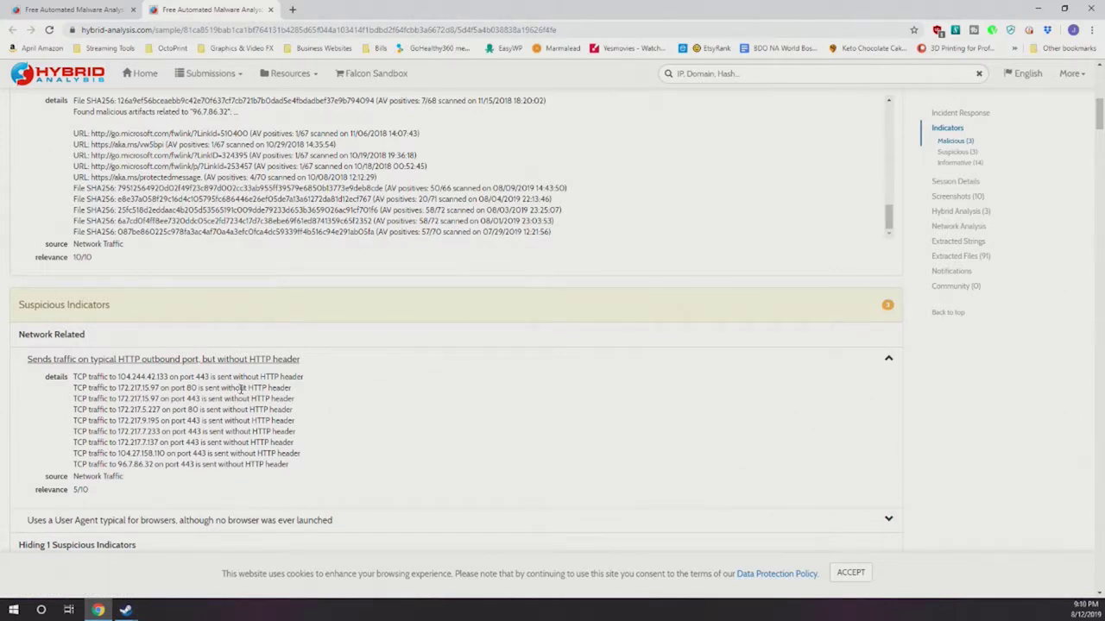
pyautogui.scroll(-2, 240, 390)
pyautogui.click(70, 406)
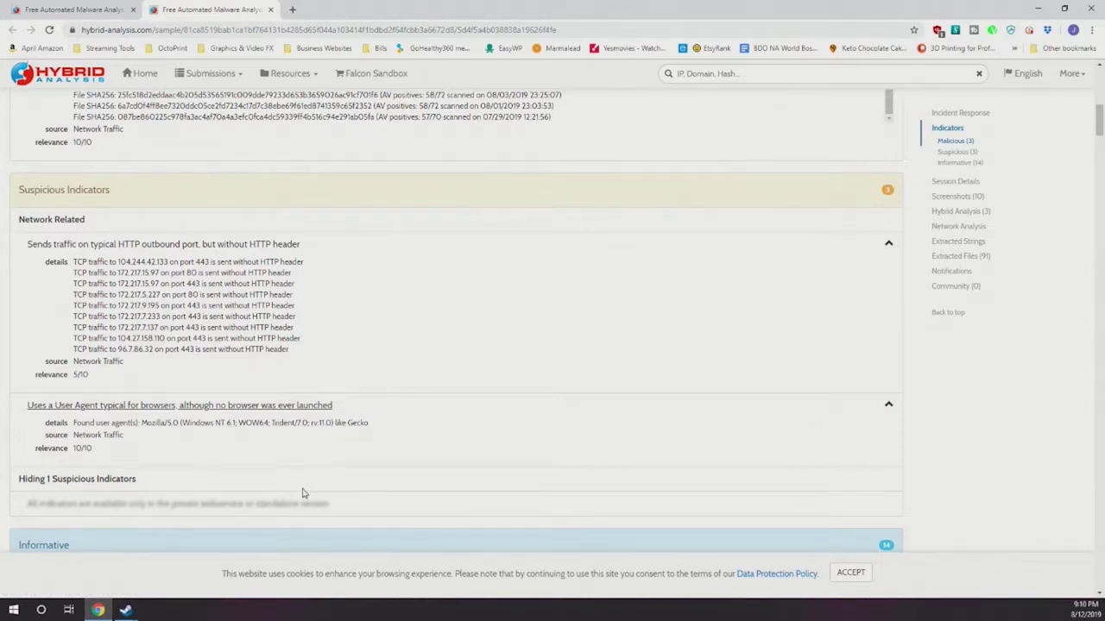
# Review the file and URL entries under "Multiple malicious artifacts seen in the context of different hosts" again, from the end back up.
pyautogui.scroll(4, 336, 280)
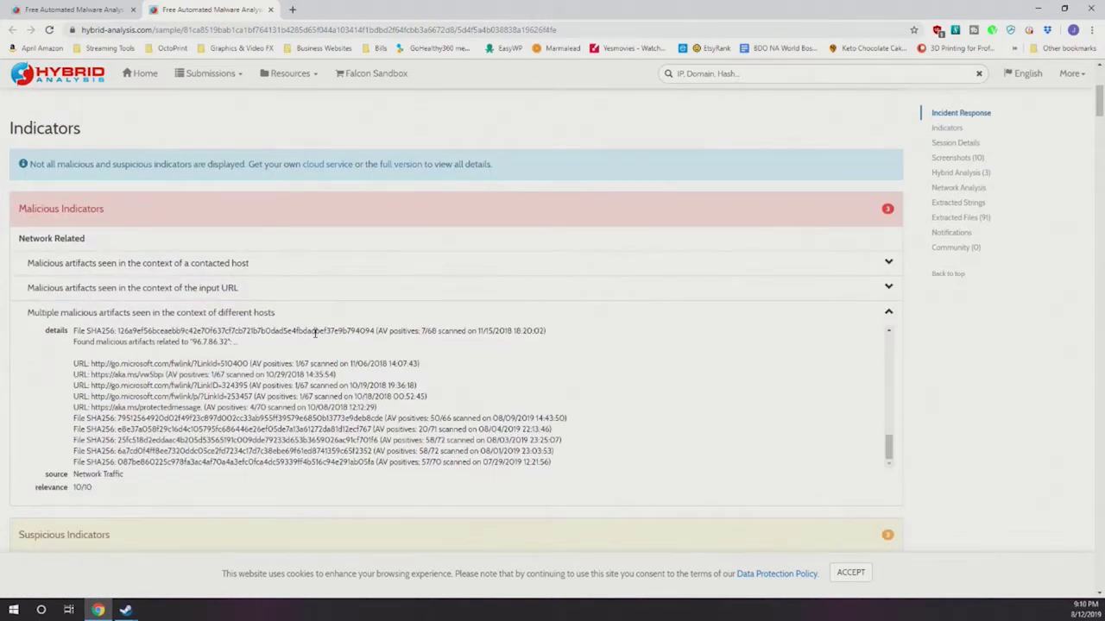
pyautogui.scroll(5, 315, 334)
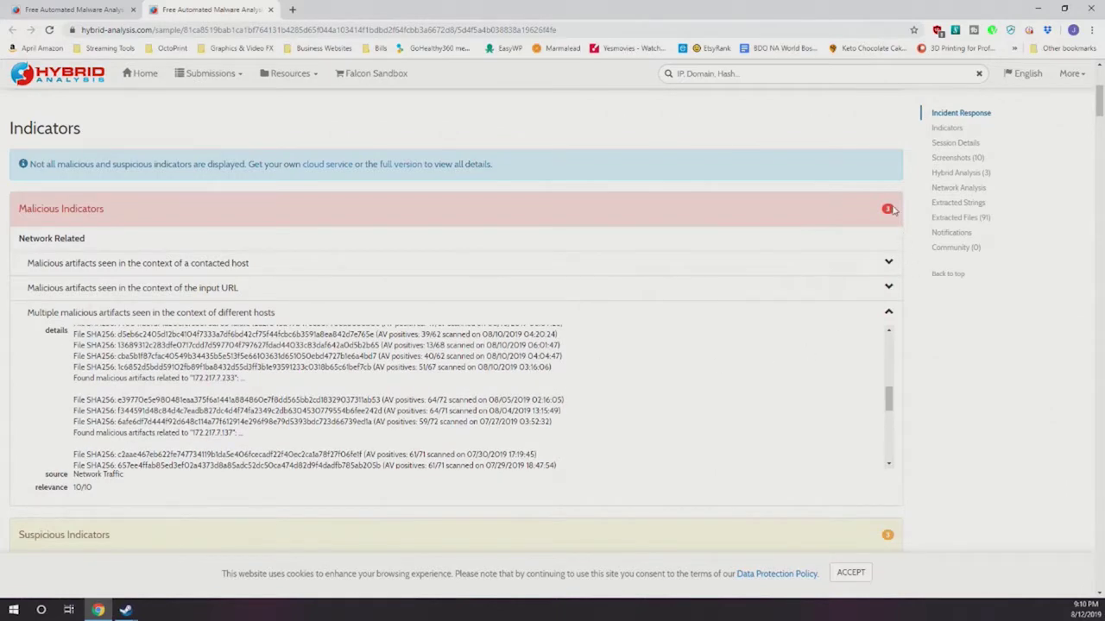
pyautogui.scroll(3, 345, 389)
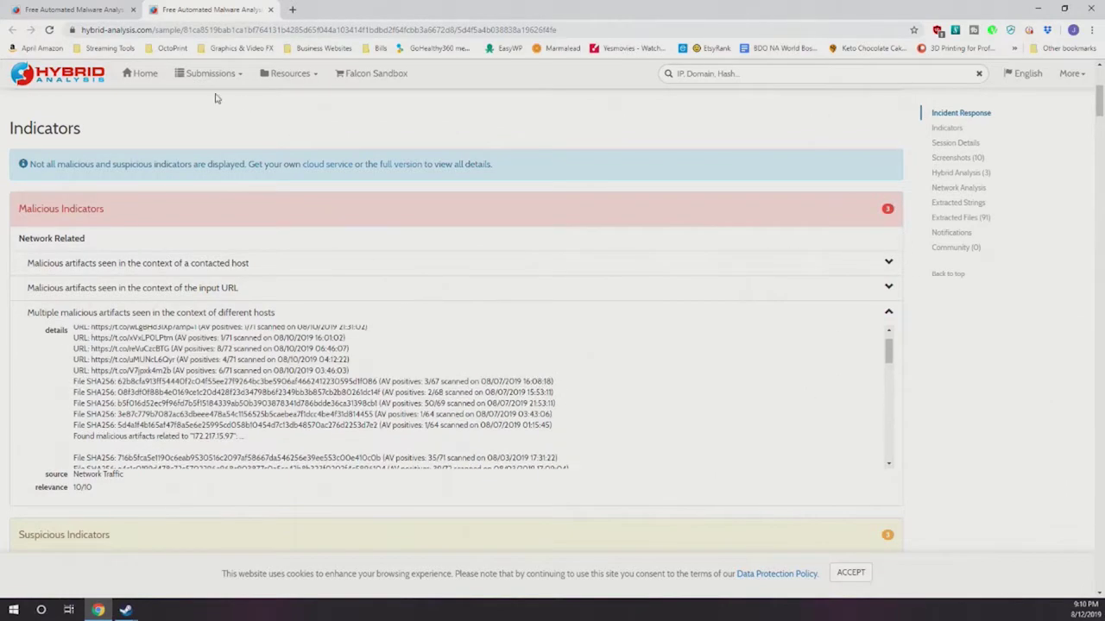
# Switch back to the link's analysis overview and review the anti-virus results, Falcon Sandbox reports and Incident Response section.
pyautogui.click(76, 10)
pyautogui.scroll(3, 276, 473)
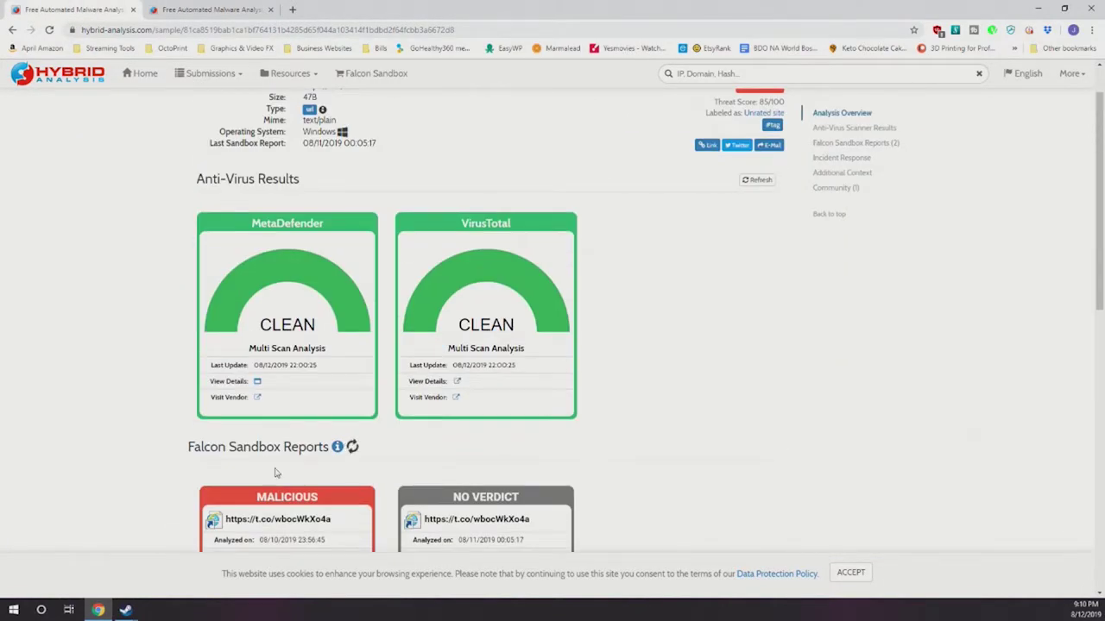
pyautogui.scroll(-3, 275, 472)
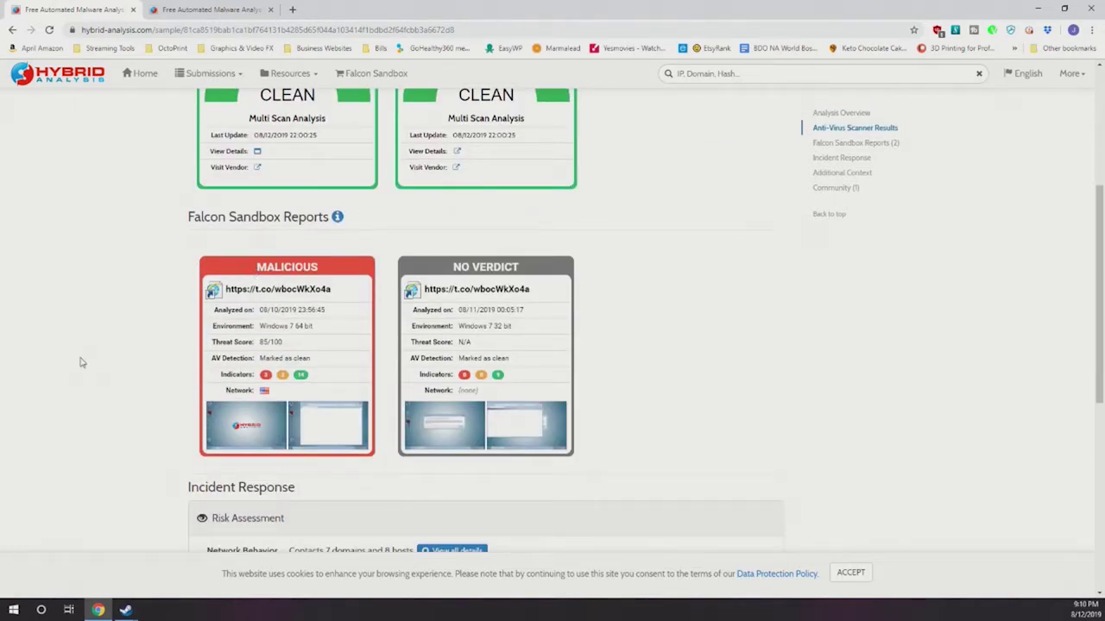
pyautogui.scroll(-2, 81, 362)
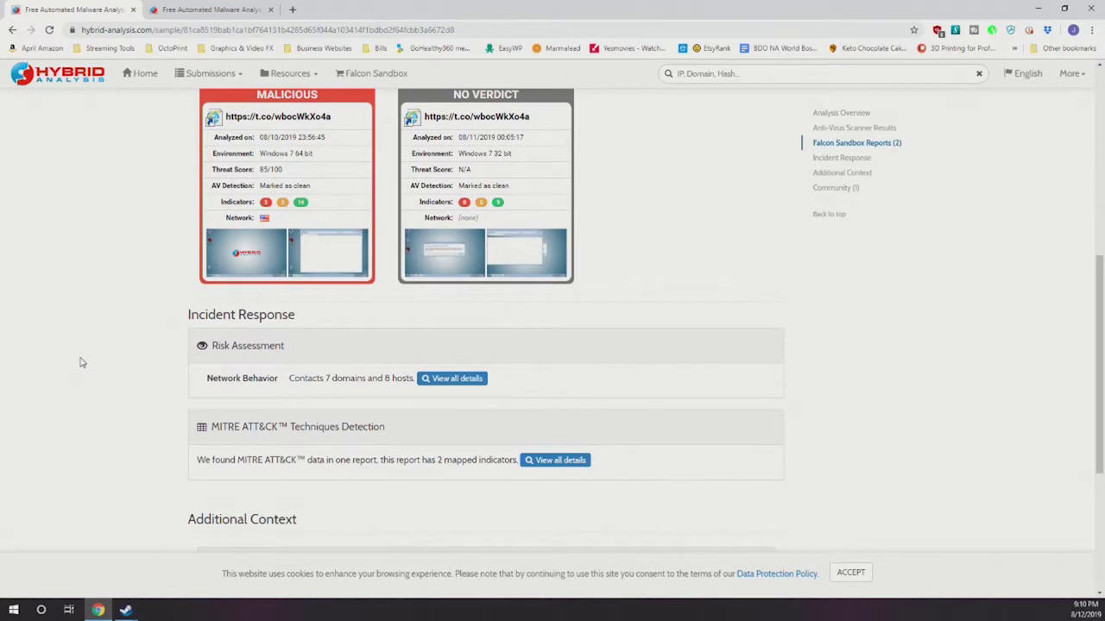
# Open the full Network Behavior details, examine the countries of the DNS requests and contacted hosts, and close the overview.
pyautogui.click(436, 378)
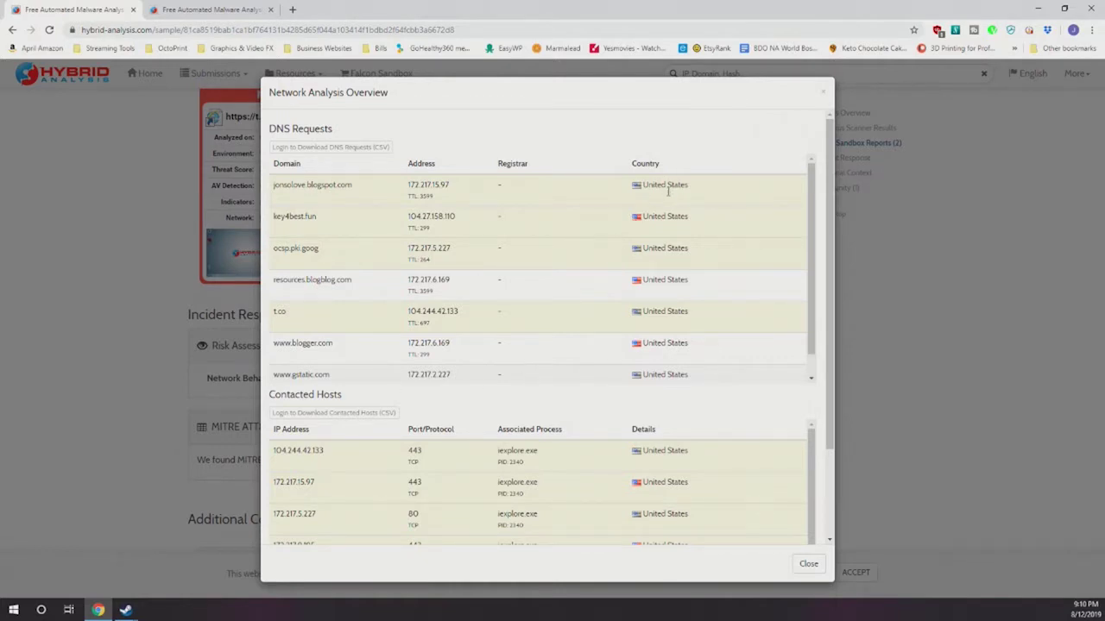
pyautogui.scroll(-1, 617, 355)
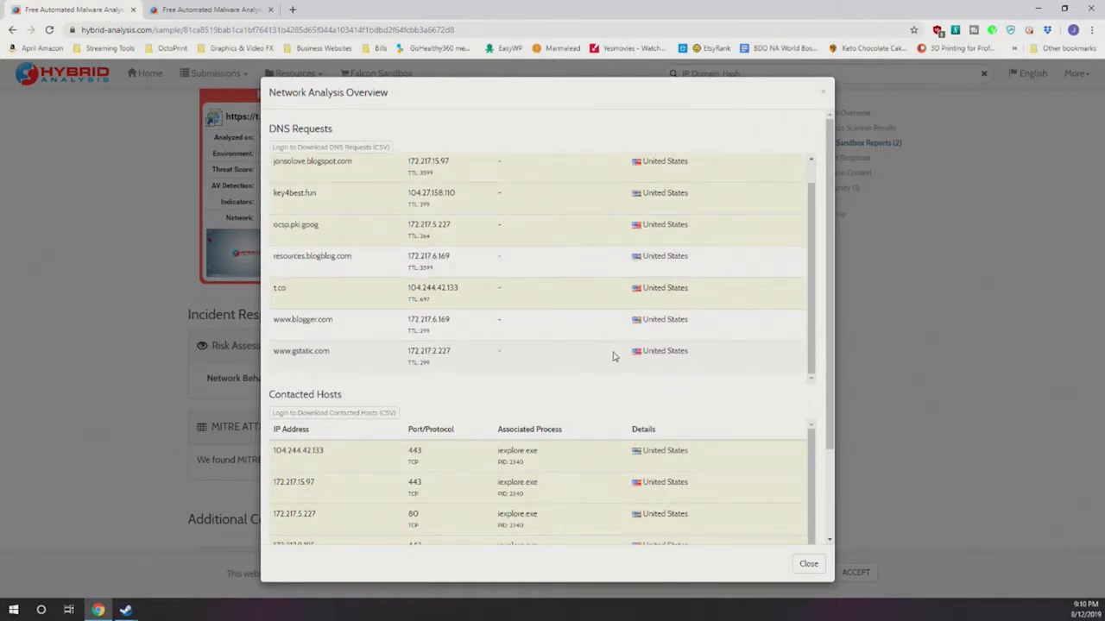
pyautogui.scroll(-1, 704, 426)
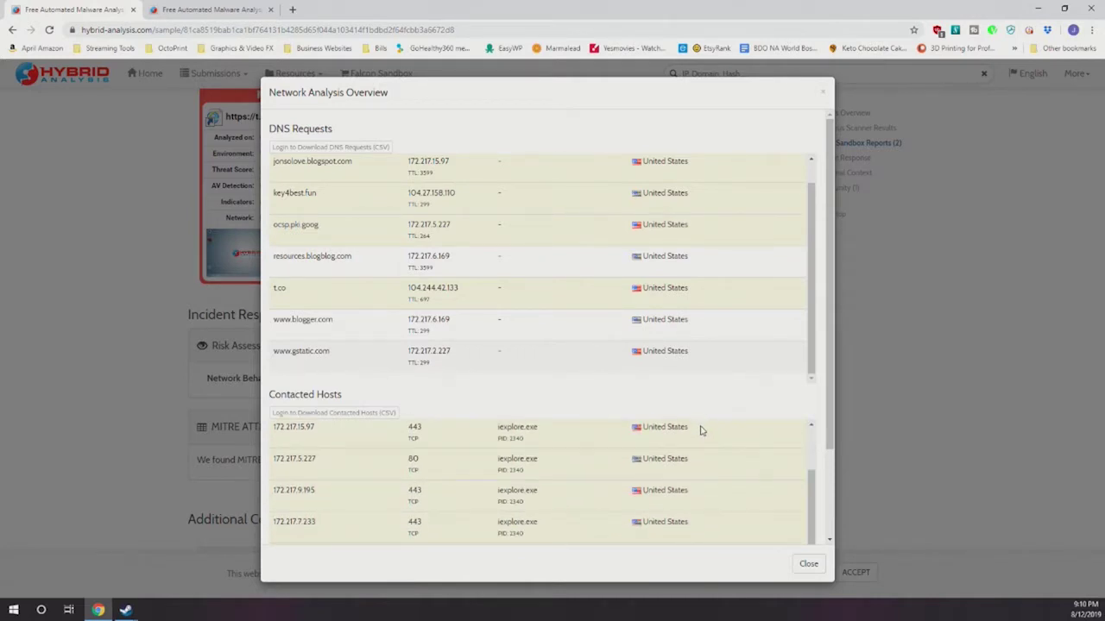
pyautogui.click(820, 93)
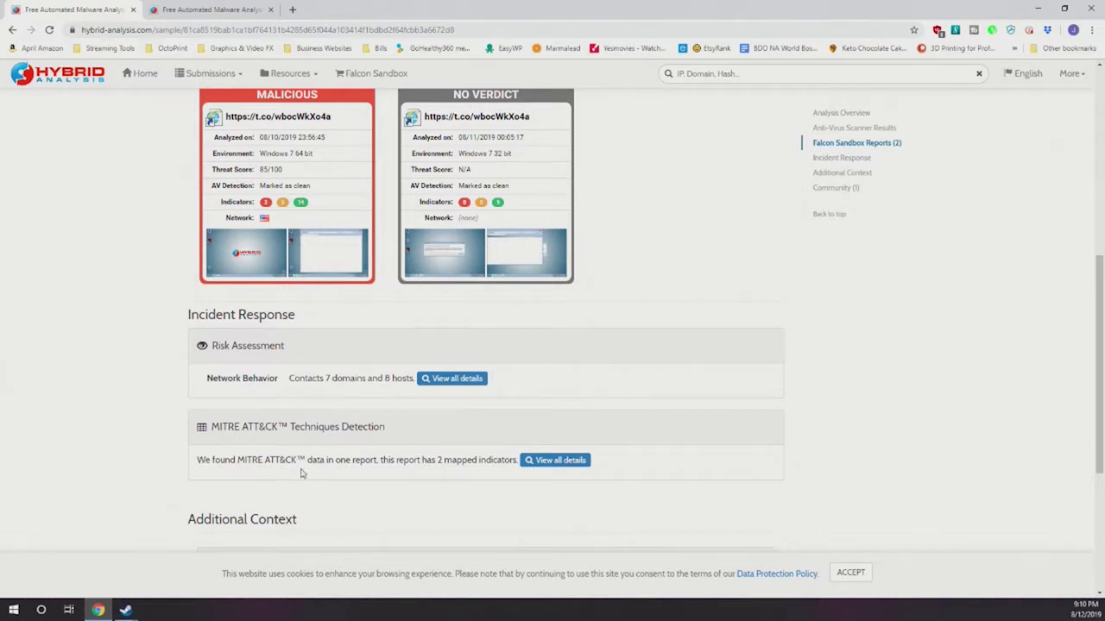
# Open the MITRE ATT&CK techniques details, examine the permissions required for Service Execution, and close both detail windows.
pyautogui.click(563, 461)
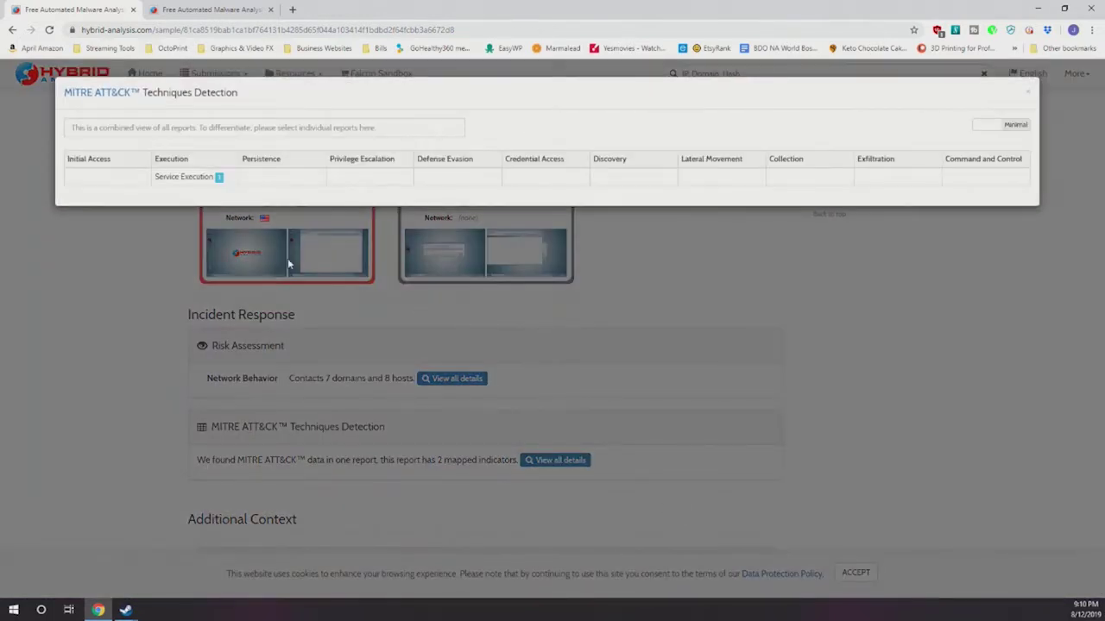
pyautogui.click(218, 177)
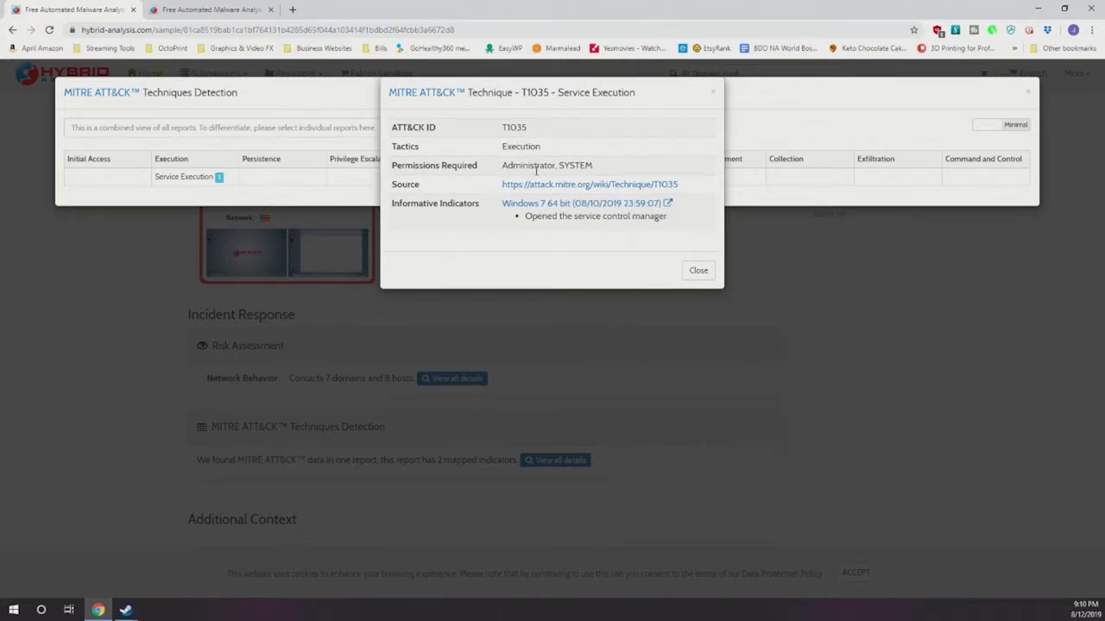
pyautogui.moveTo(503, 166); pyautogui.dragTo(621, 171)
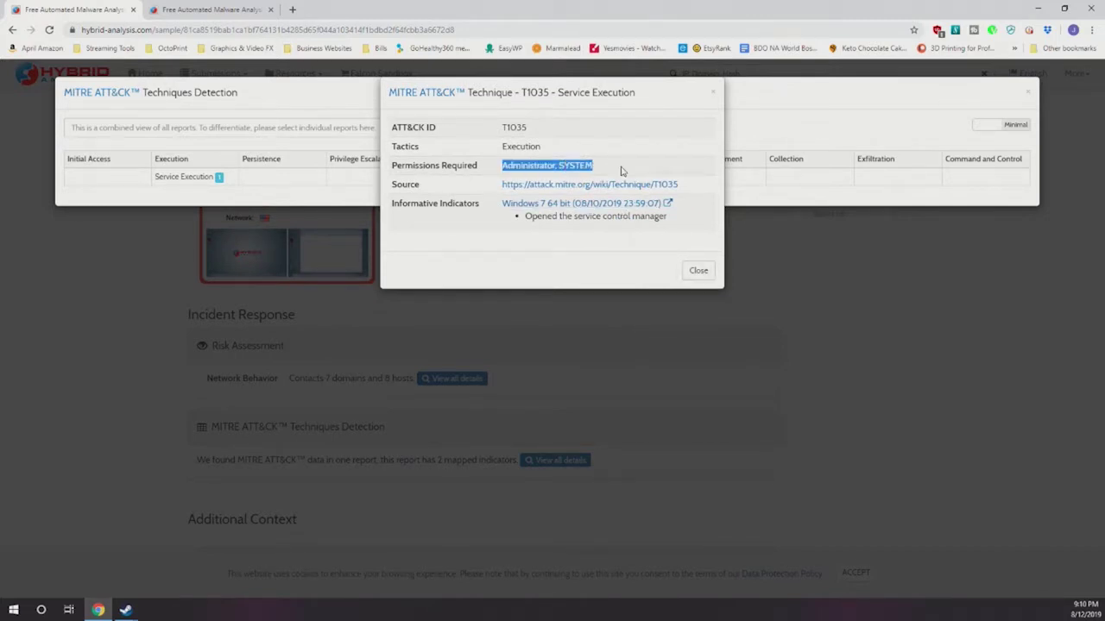
pyautogui.click(702, 274)
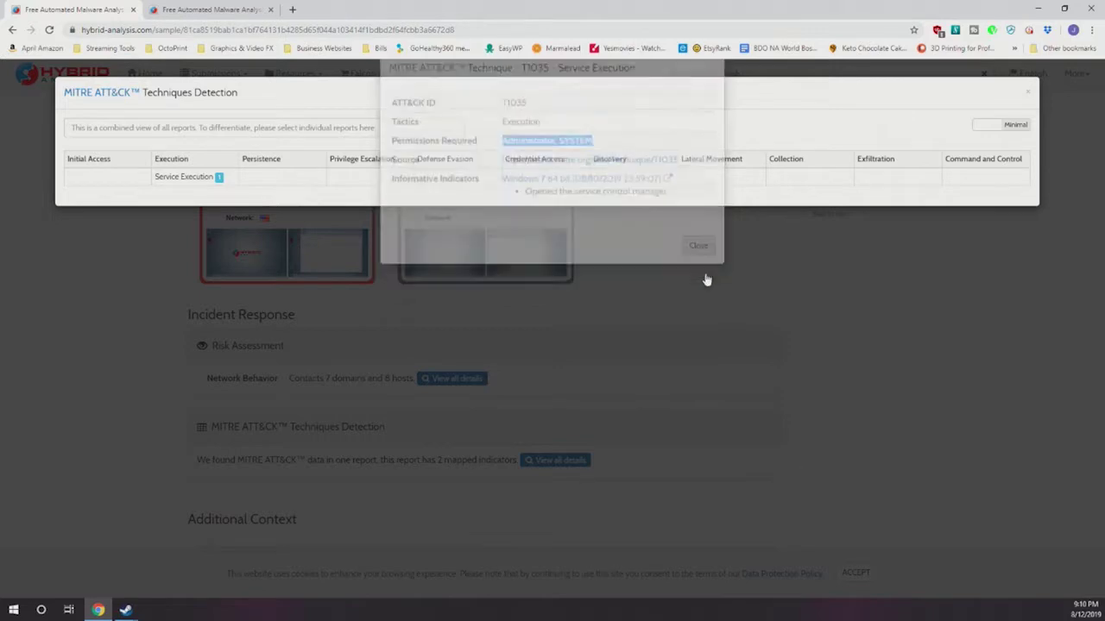
pyautogui.click(1021, 95)
# Check the overall verdict at the start of the analysis overview and return to the Hybrid Analysis home page.
pyautogui.scroll(5, 139, 444)
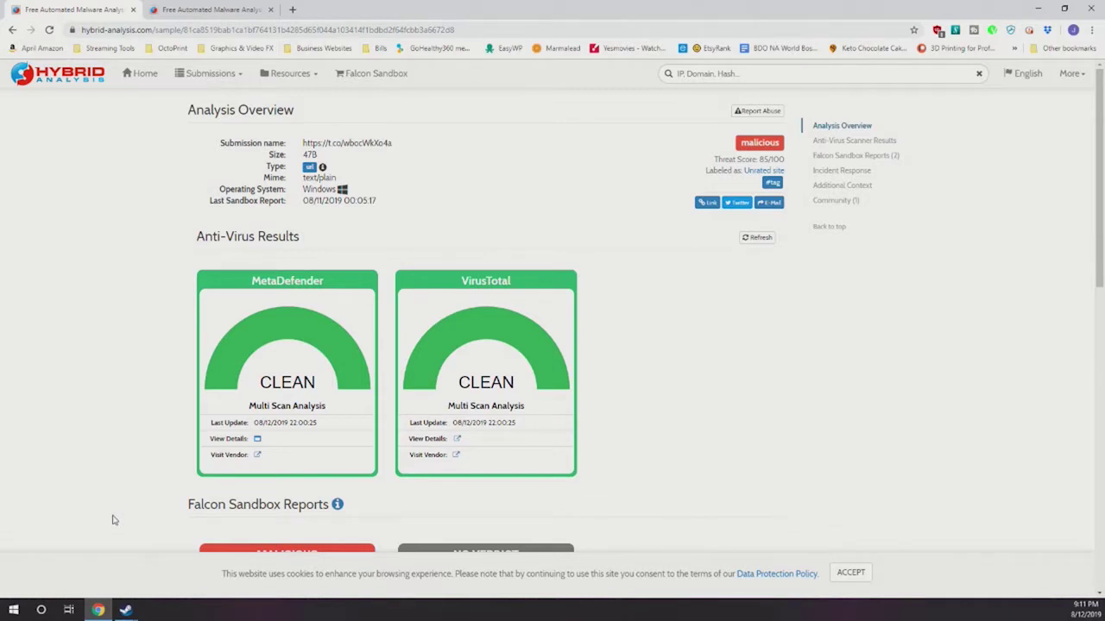
pyautogui.click(76, 82)
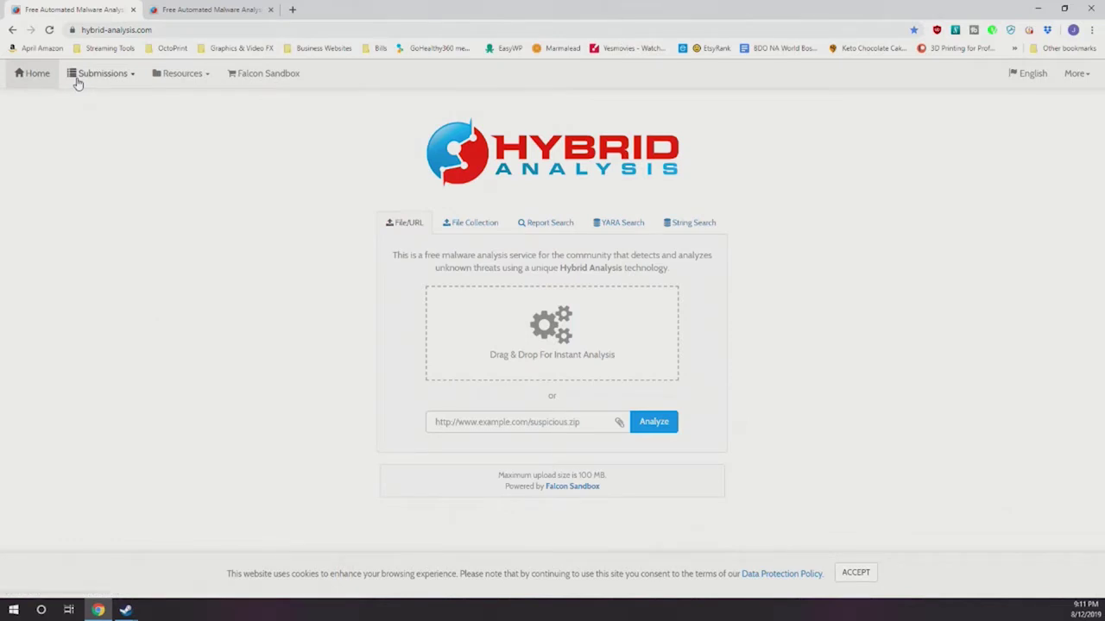